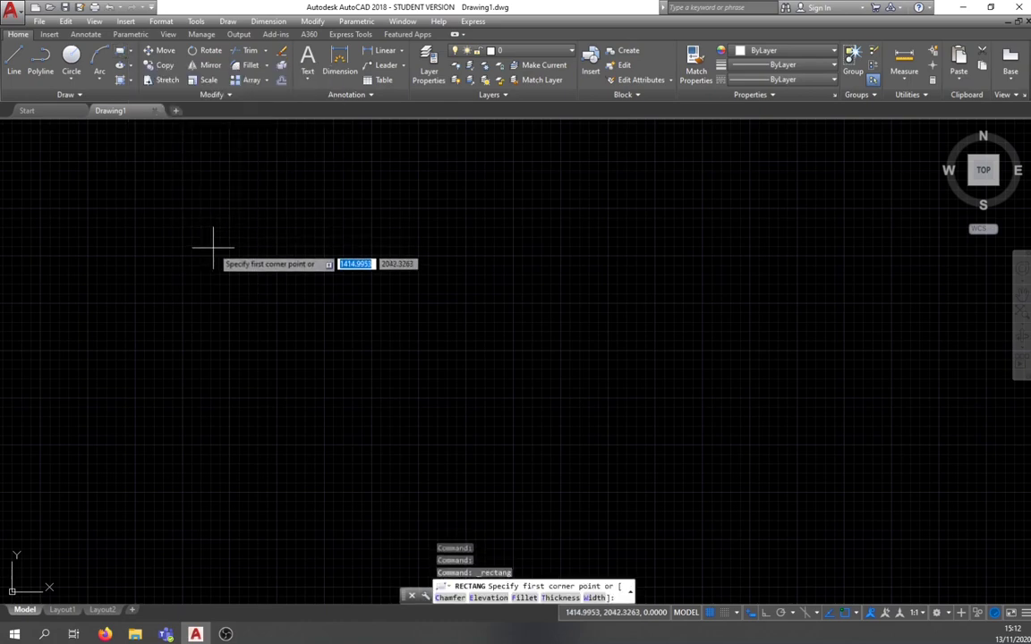
# Finish the rectangle at the left and draw a centre-radius circle to its right.
pyautogui.click(216, 248)
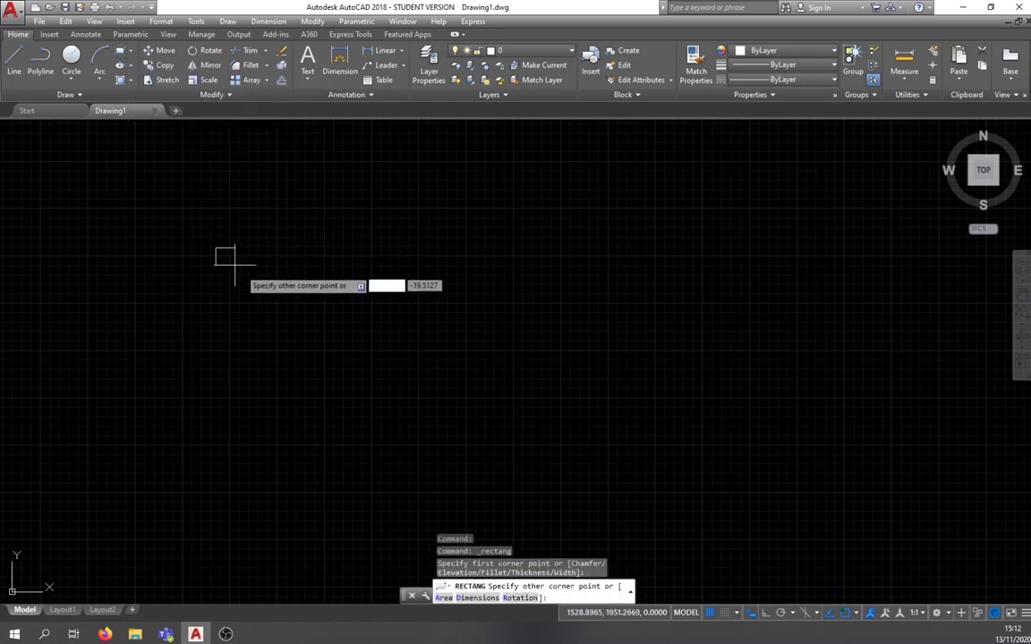
pyautogui.click(452, 395)
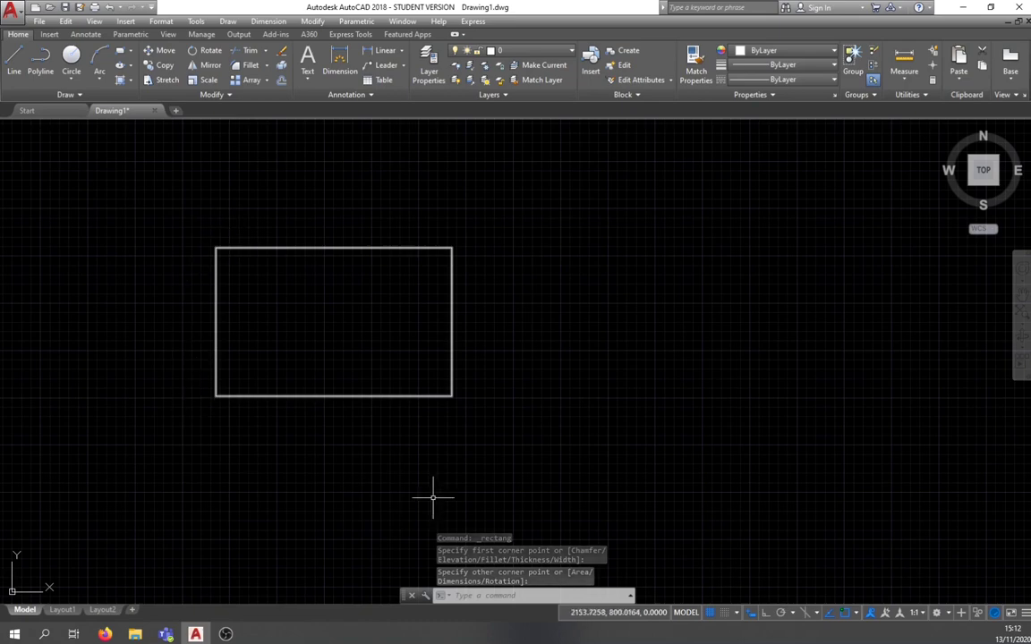
pyautogui.click(70, 77)
pyautogui.click(90, 100)
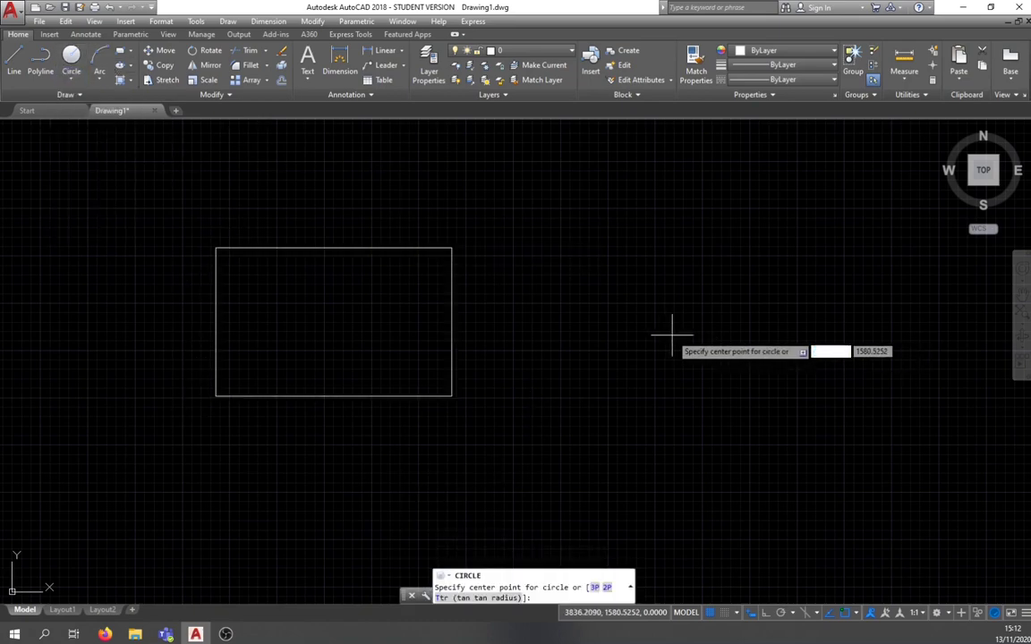
pyautogui.click(680, 330)
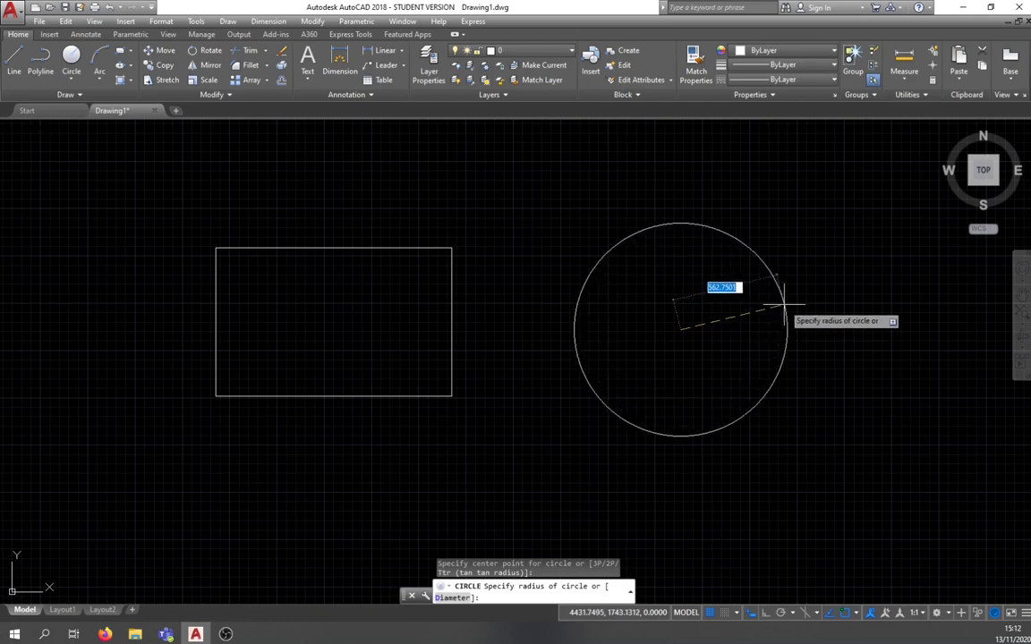
pyautogui.click(785, 302)
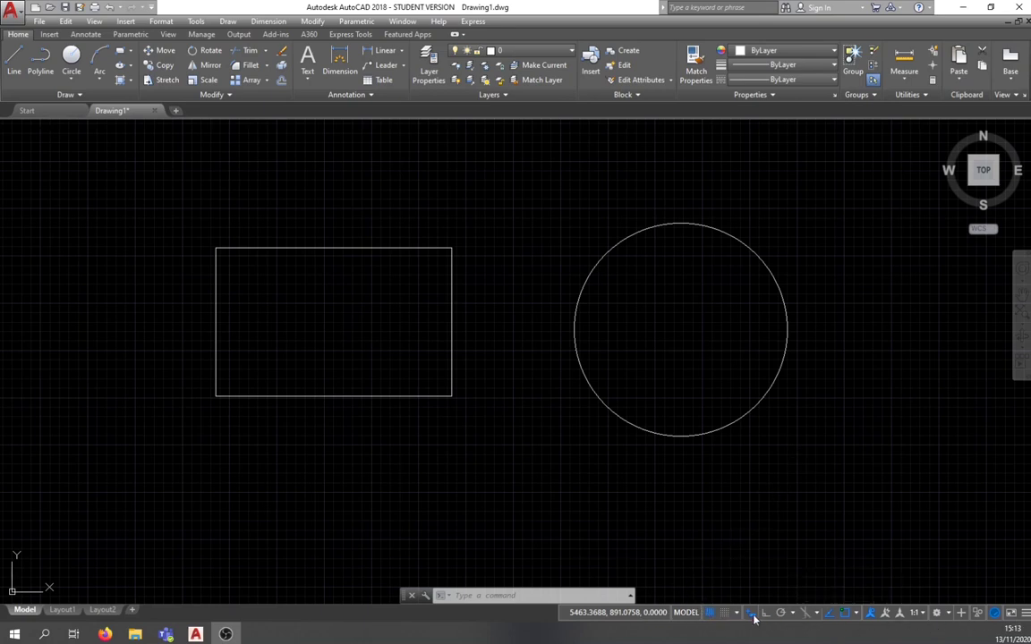
# Check the status-bar customization list, leave the grid shown after toggling it, and enable Snap Mode.
pyautogui.click(1026, 615)
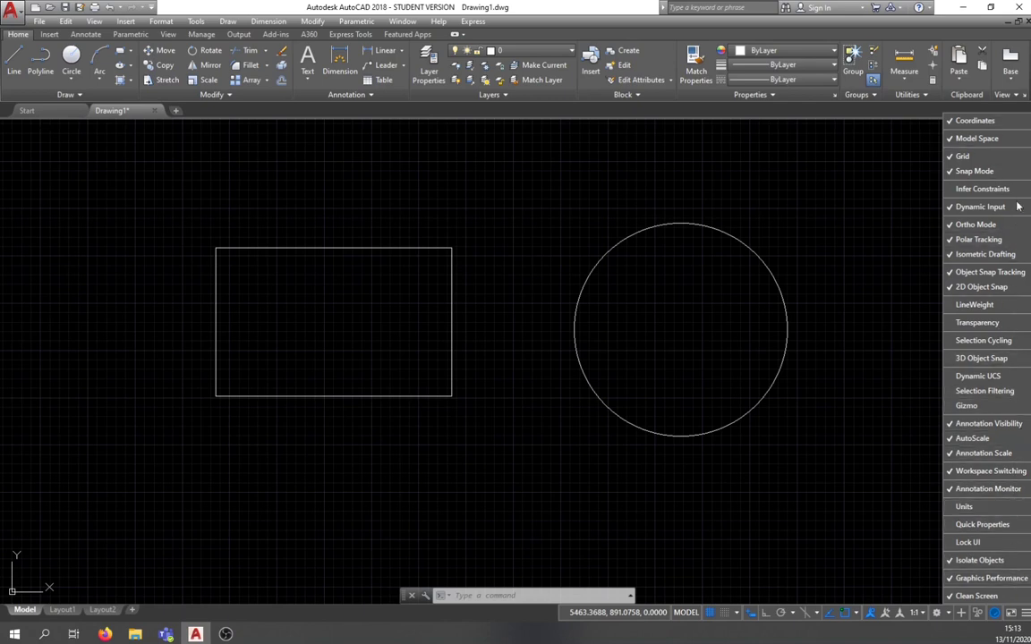
pyautogui.click(929, 442)
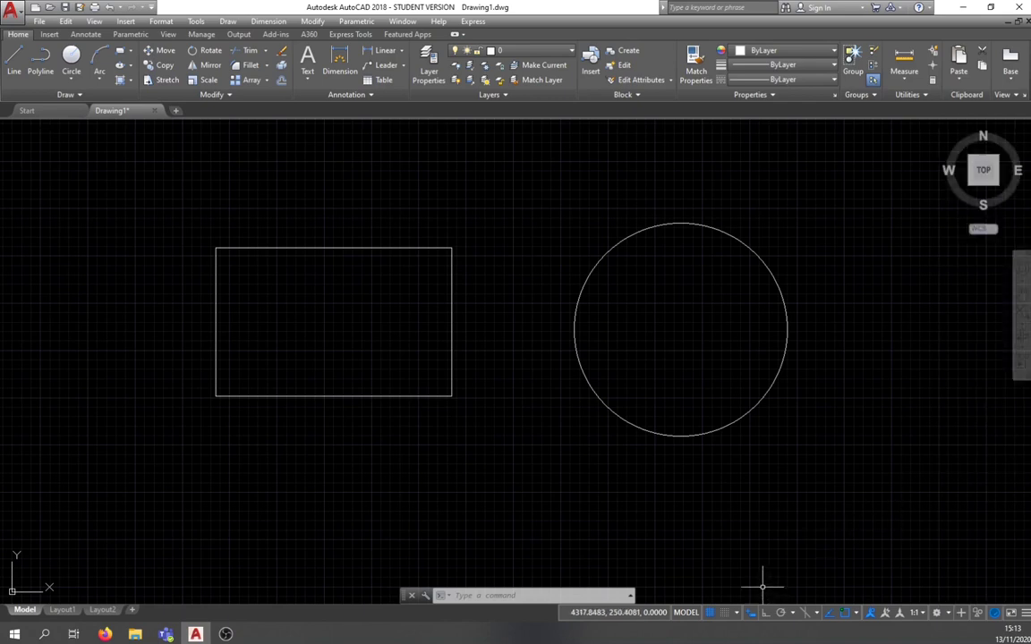
pyautogui.click(710, 614)
pyautogui.click(710, 614)
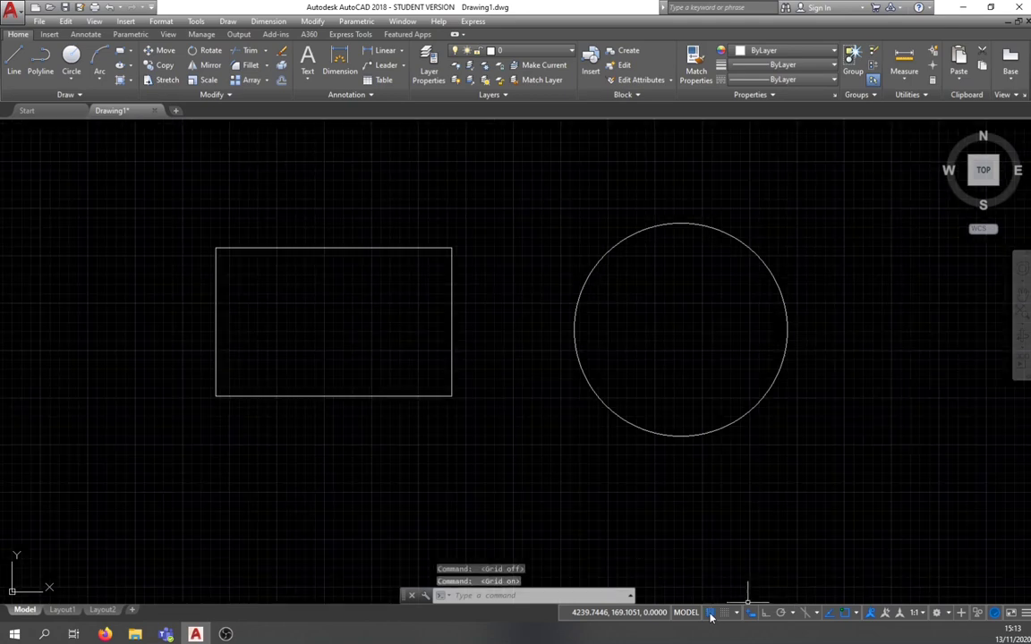
pyautogui.click(711, 614)
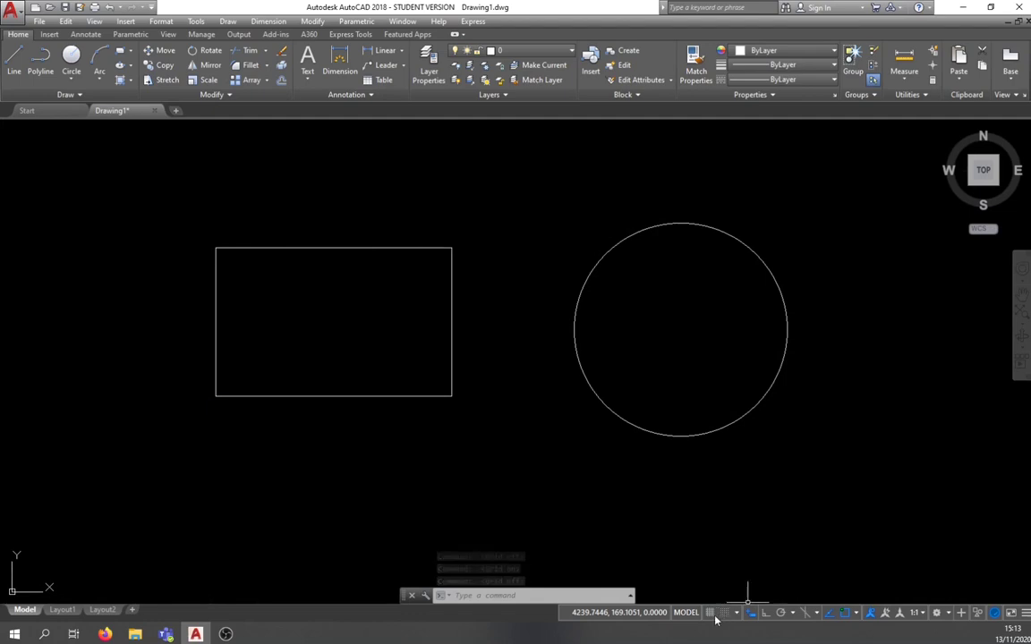
pyautogui.click(711, 616)
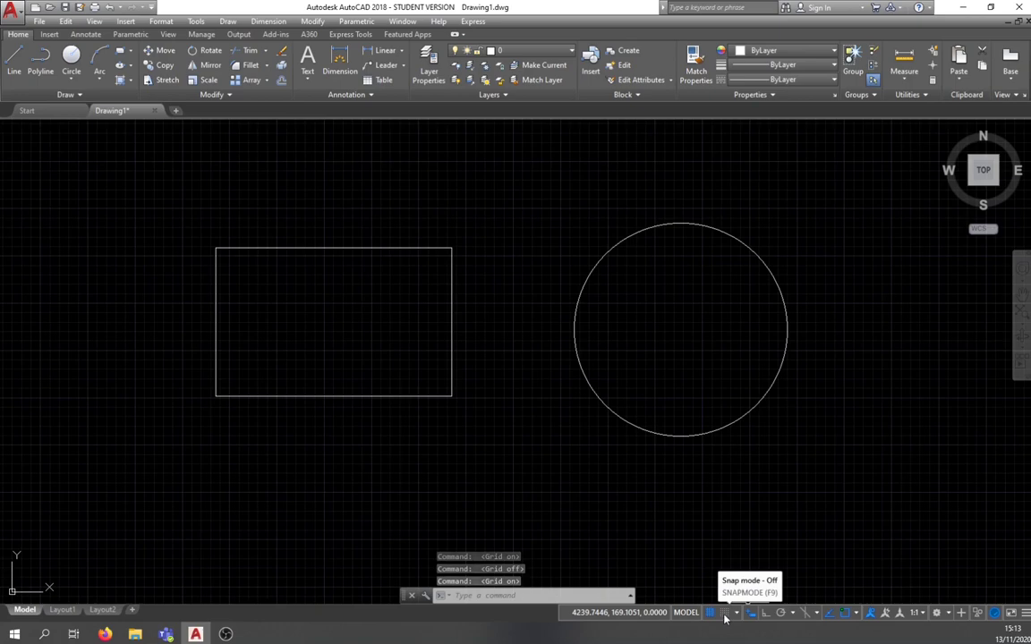
pyautogui.click(724, 614)
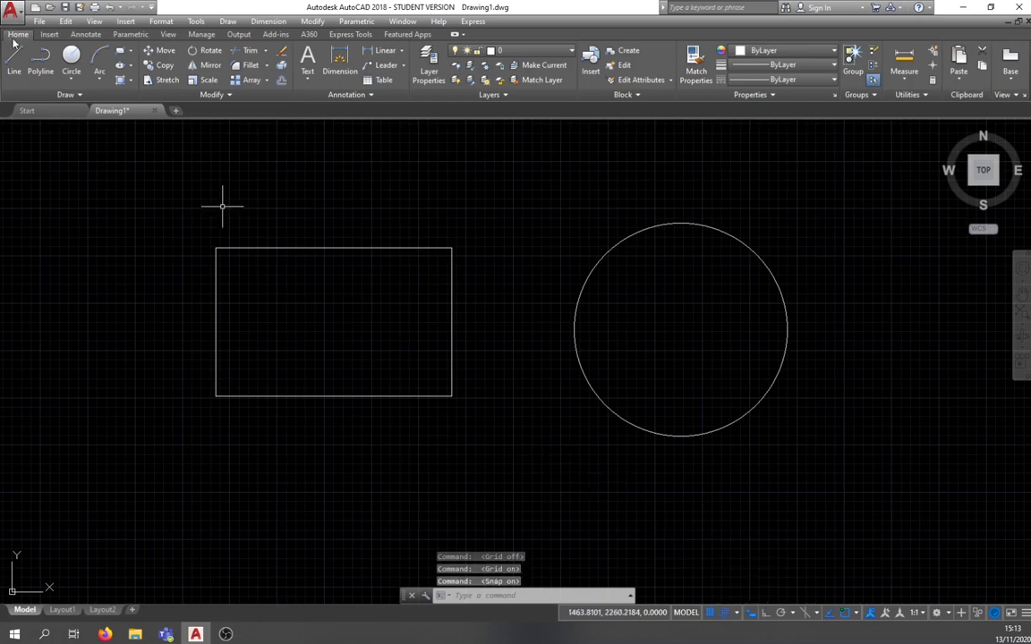
# Start the Line command and recentre the view on the rectangle and circle.
pyautogui.click(12, 68)
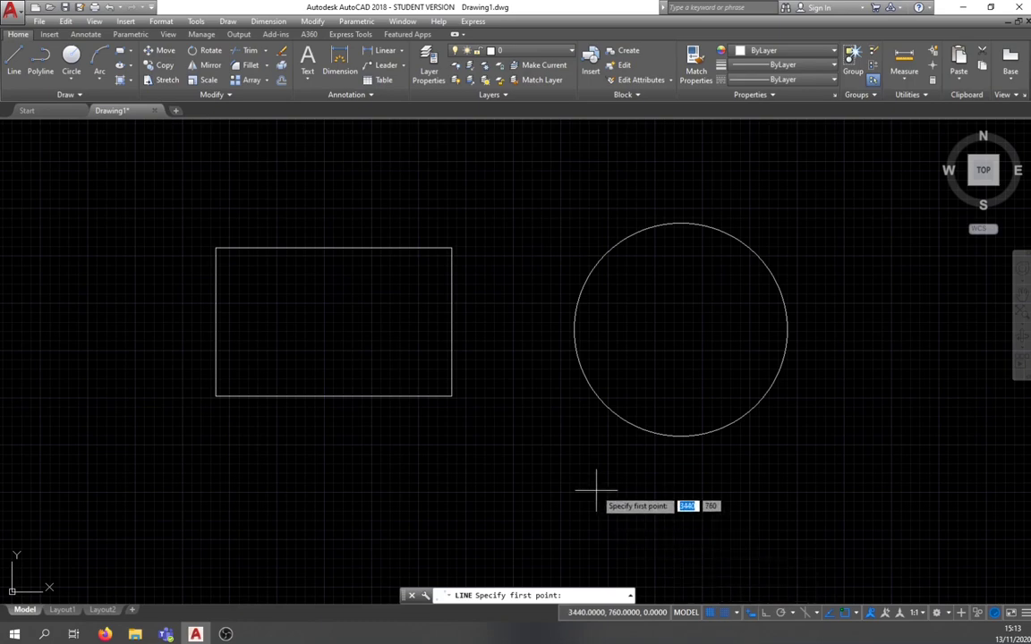
pyautogui.scroll(8, 555, 476)
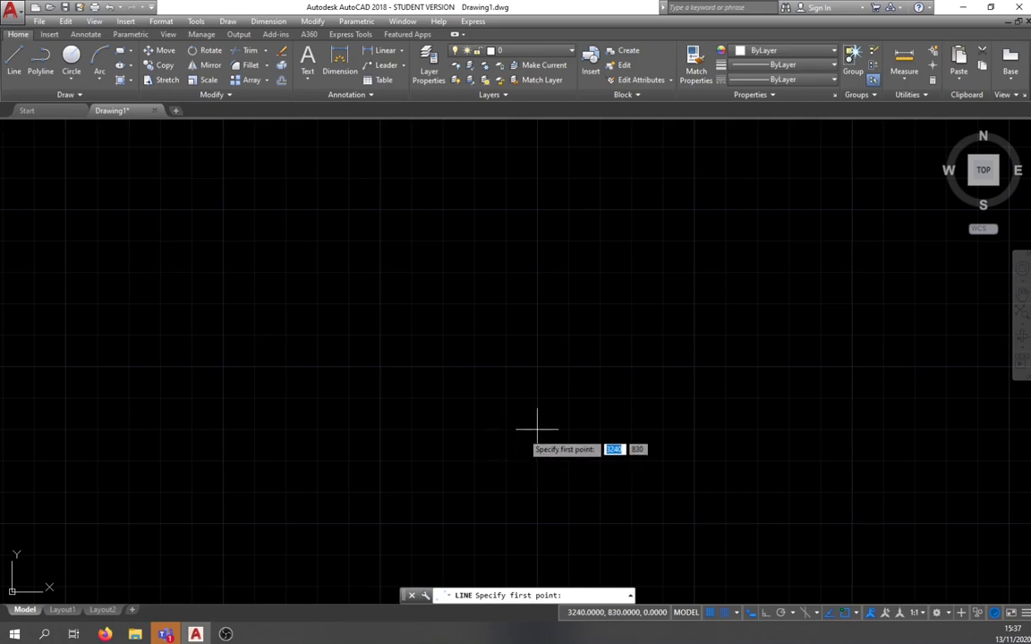
pyautogui.press('BackSpace')
pyautogui.scroll(-5, 506, 466)
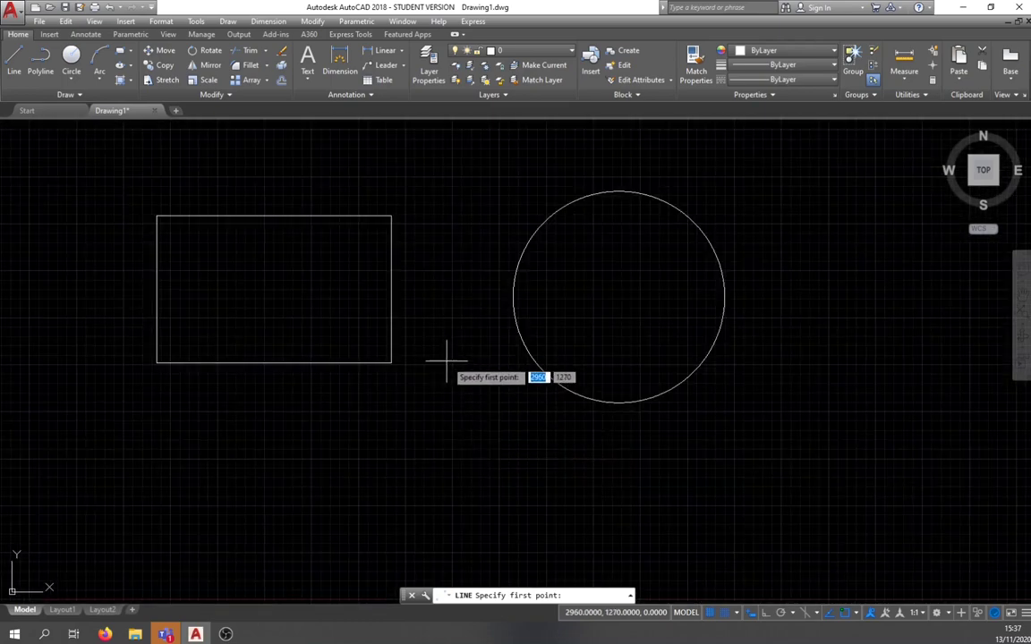
pyautogui.moveTo(443, 357); pyautogui.dragTo(505, 449, button='middle')
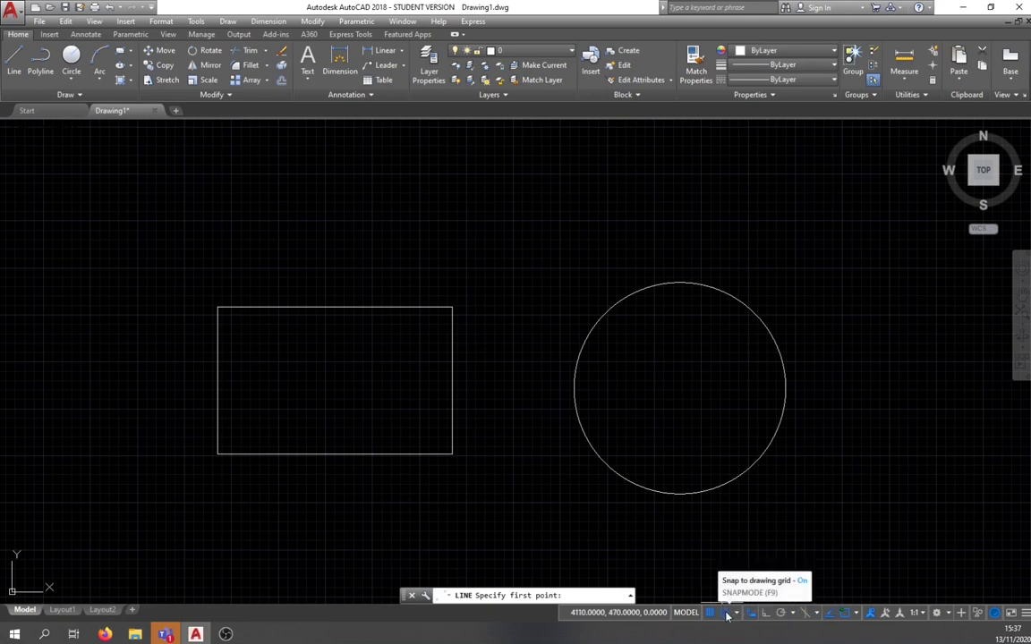
# Turn off grid snapping and the grid display, toggling polar tracking with F10.
pyautogui.click(727, 614)
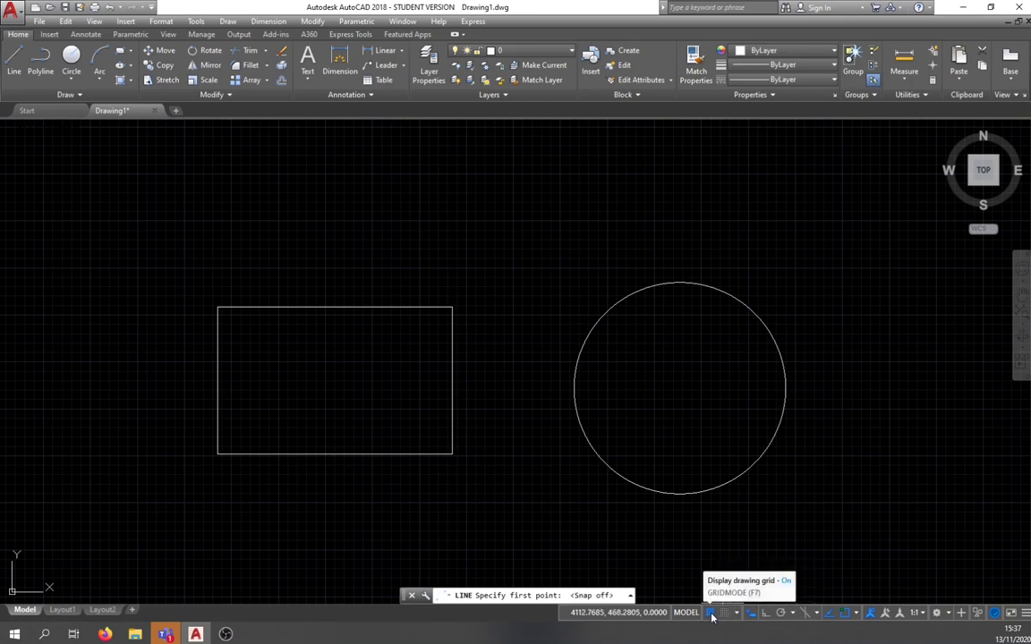
pyautogui.click(712, 614)
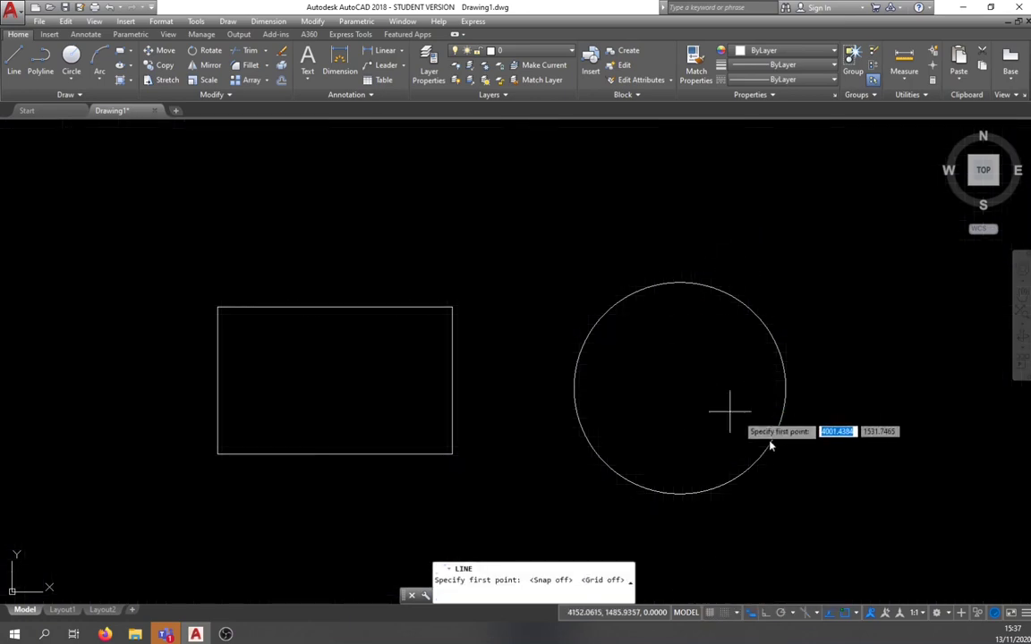
pyautogui.press('F10')
pyautogui.press('F10')
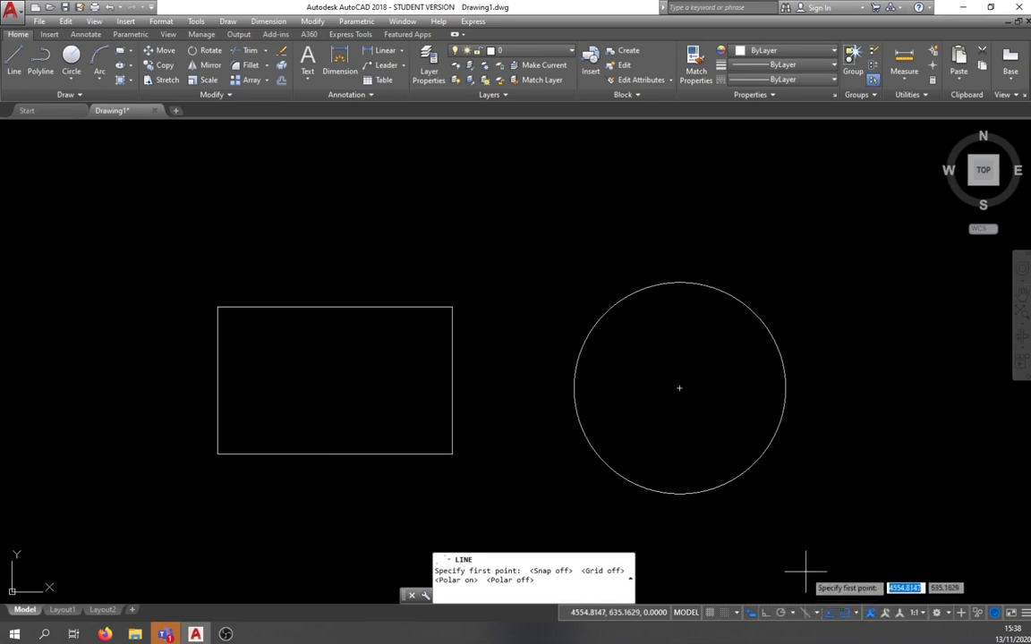
# Turn on polar tracking, review its angle list, and anchor the line at the circle's centre.
pyautogui.click(780, 613)
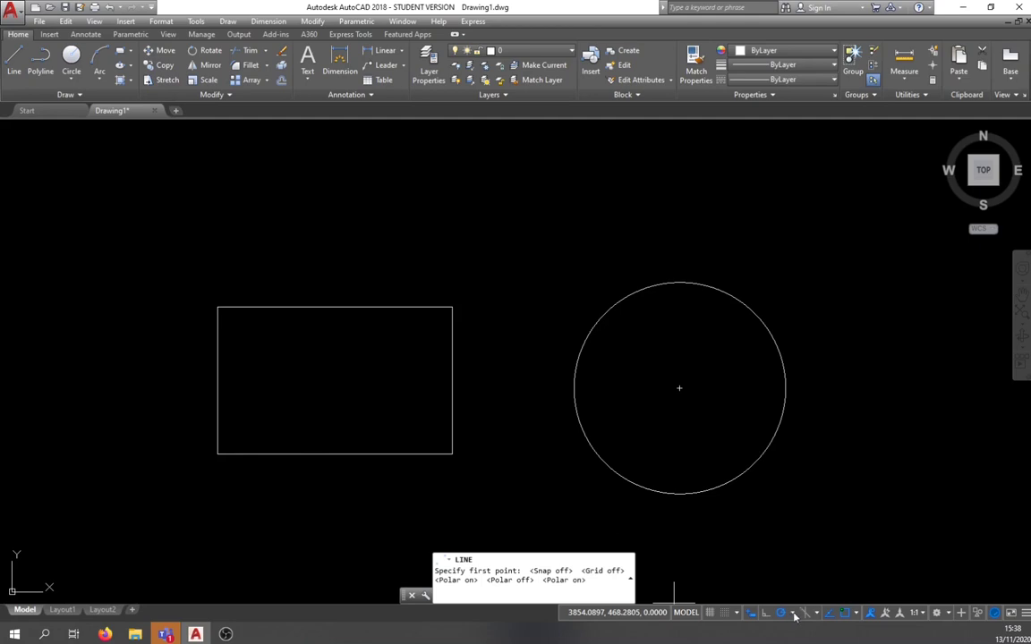
pyautogui.click(793, 614)
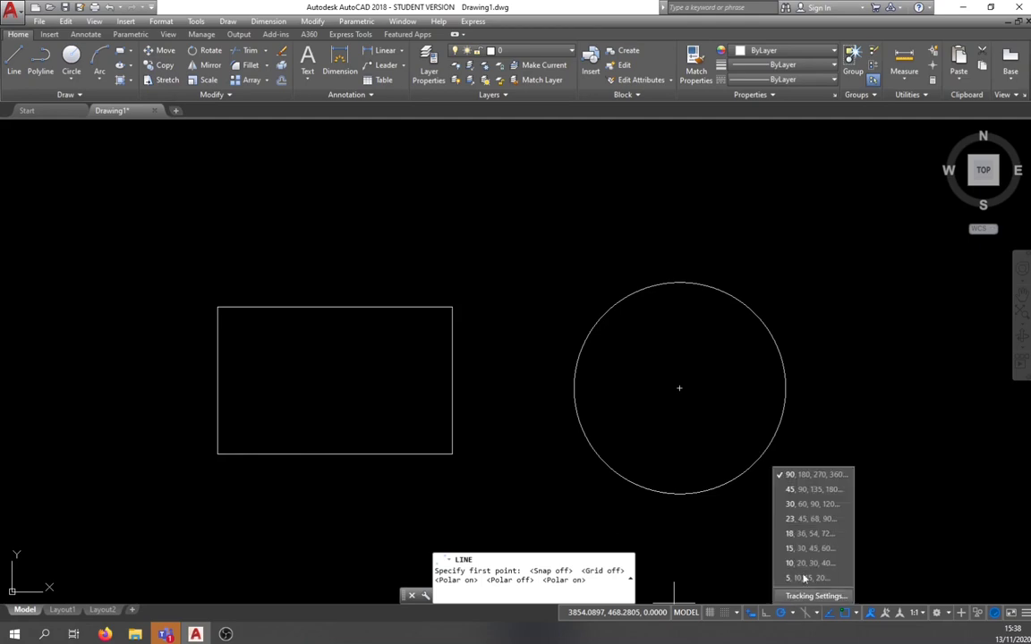
pyautogui.click(815, 475)
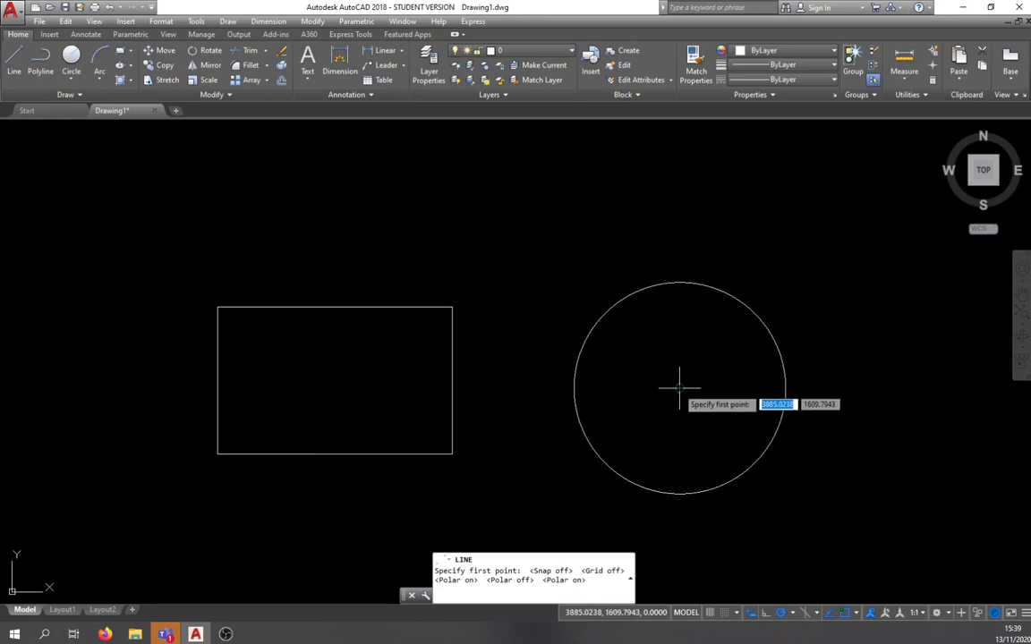
pyautogui.click(679, 387)
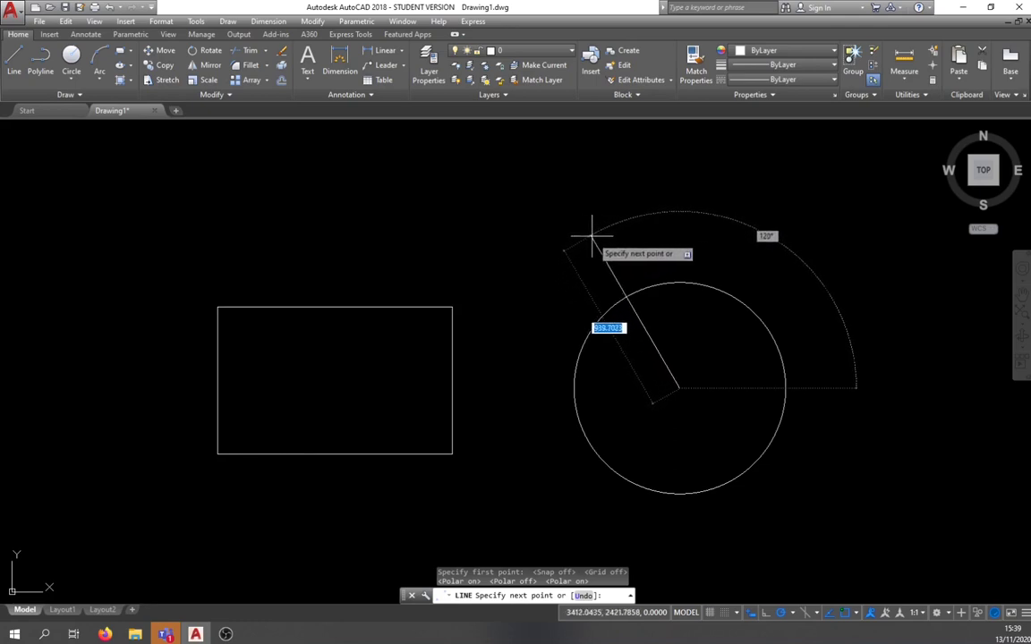
pyautogui.click(793, 614)
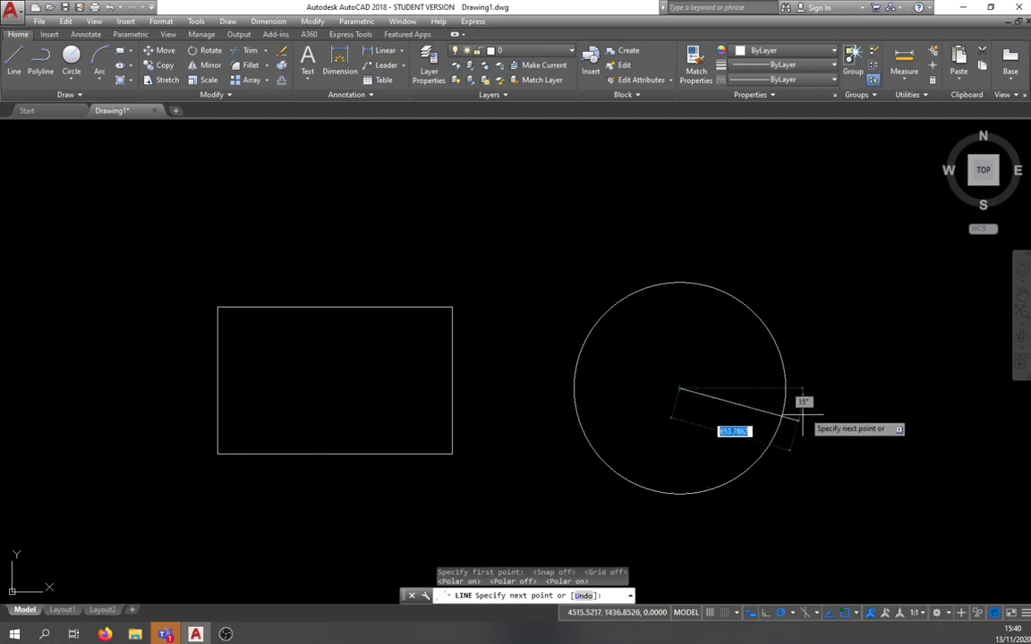
# Set polar tracking to 45° increments, then cancel the unfinished line.
pyautogui.click(793, 614)
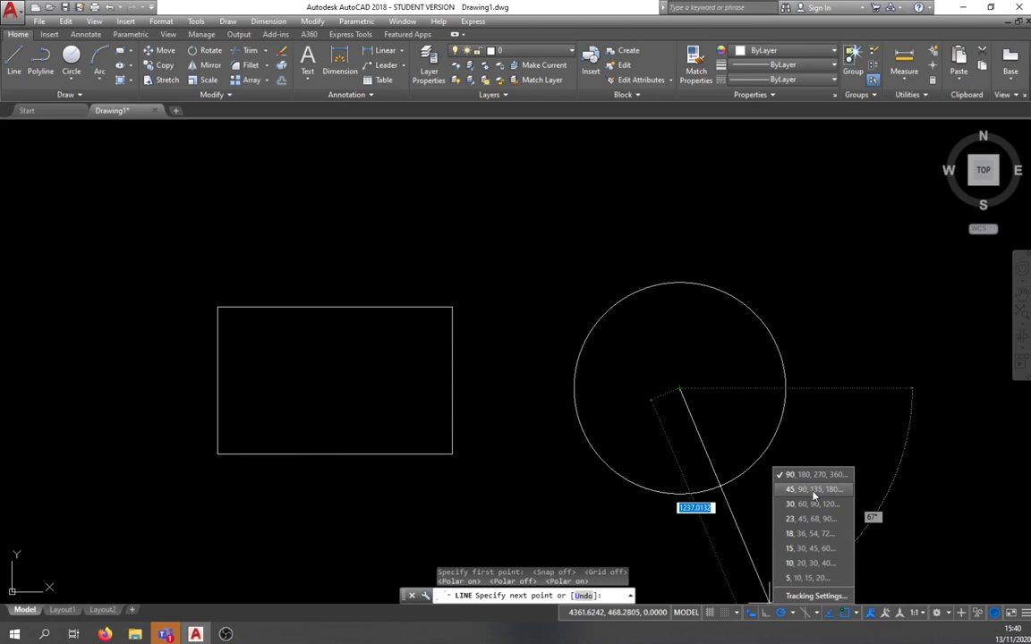
pyautogui.click(812, 490)
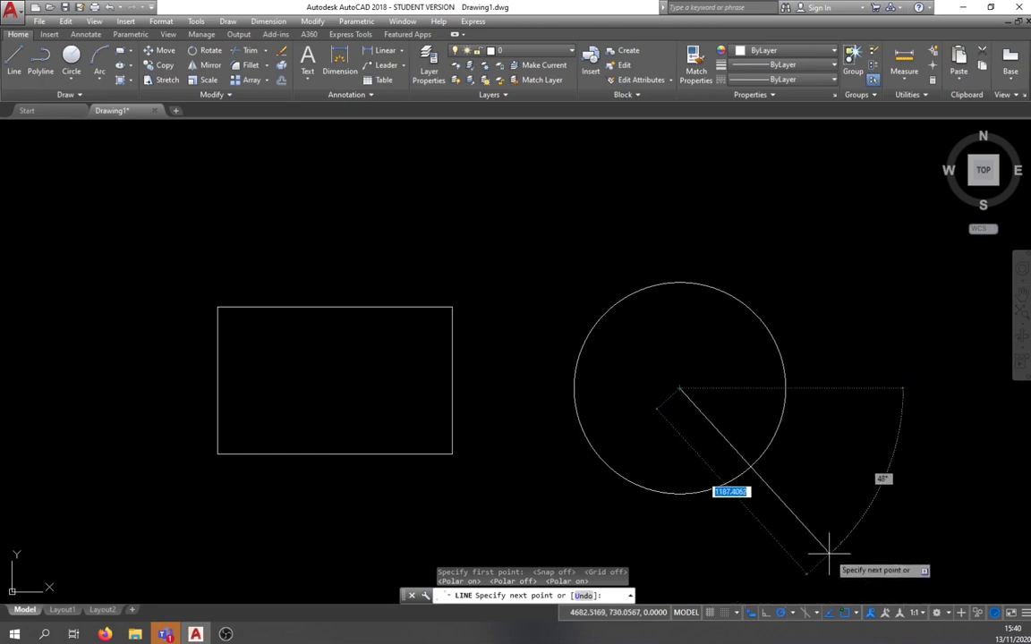
pyautogui.press('Escape')
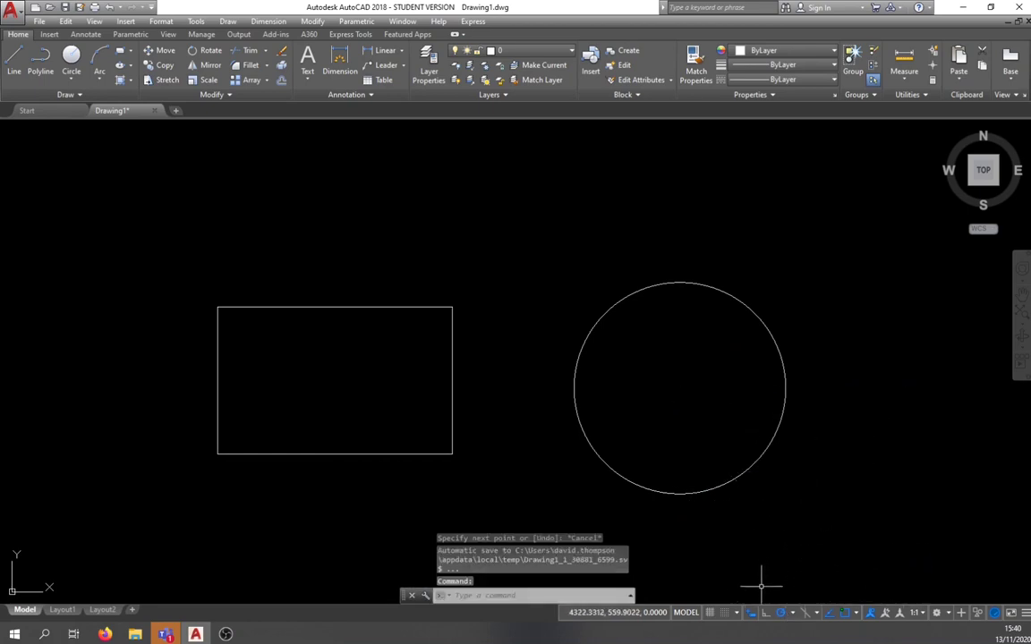
# Turn off dynamic input and draw the open arrow-shaped line figure above the circle.
pyautogui.click(13, 63)
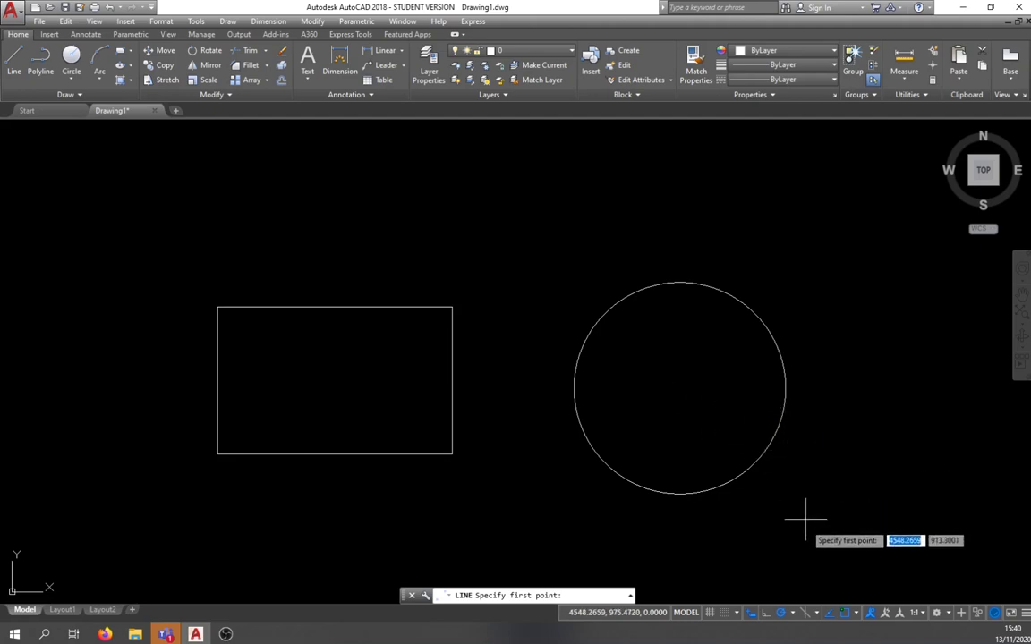
pyautogui.click(751, 616)
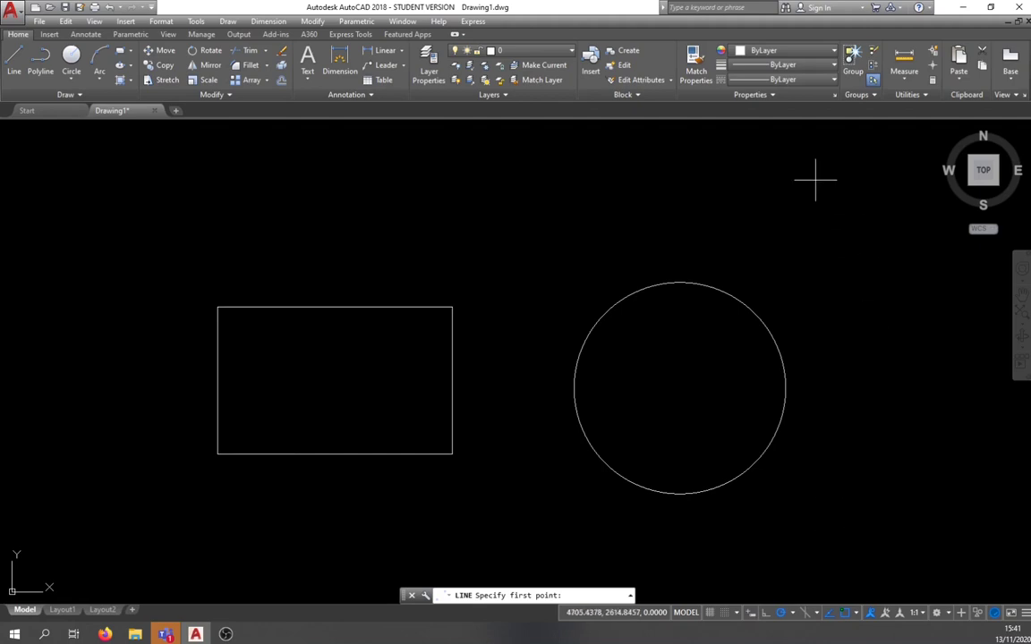
pyautogui.click(693, 180)
pyautogui.click(584, 180)
pyautogui.click(546, 158)
pyautogui.click(532, 210)
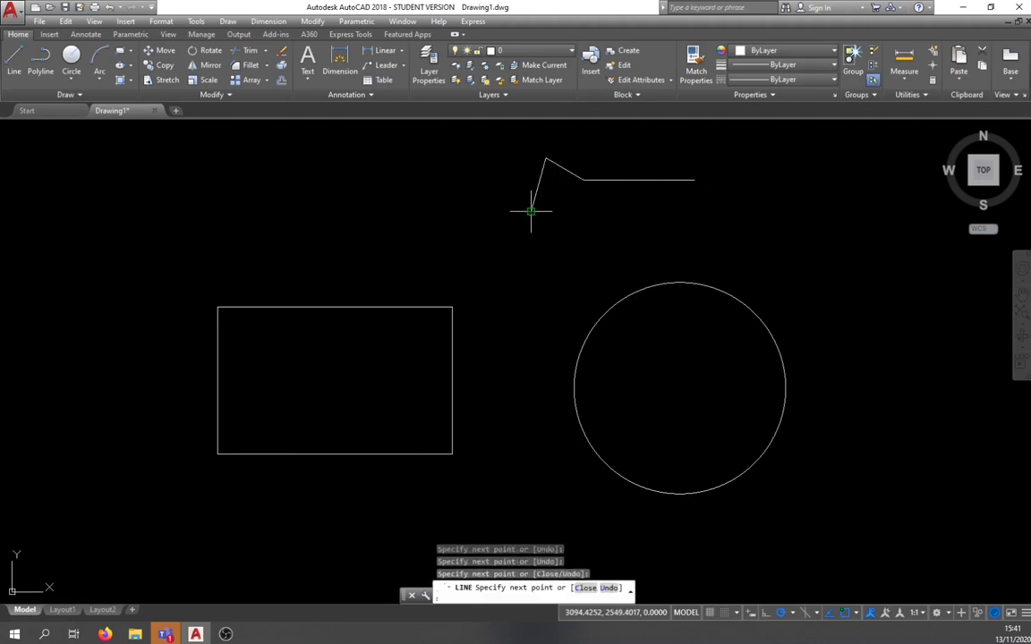
pyautogui.click(599, 197)
pyautogui.press('Escape')
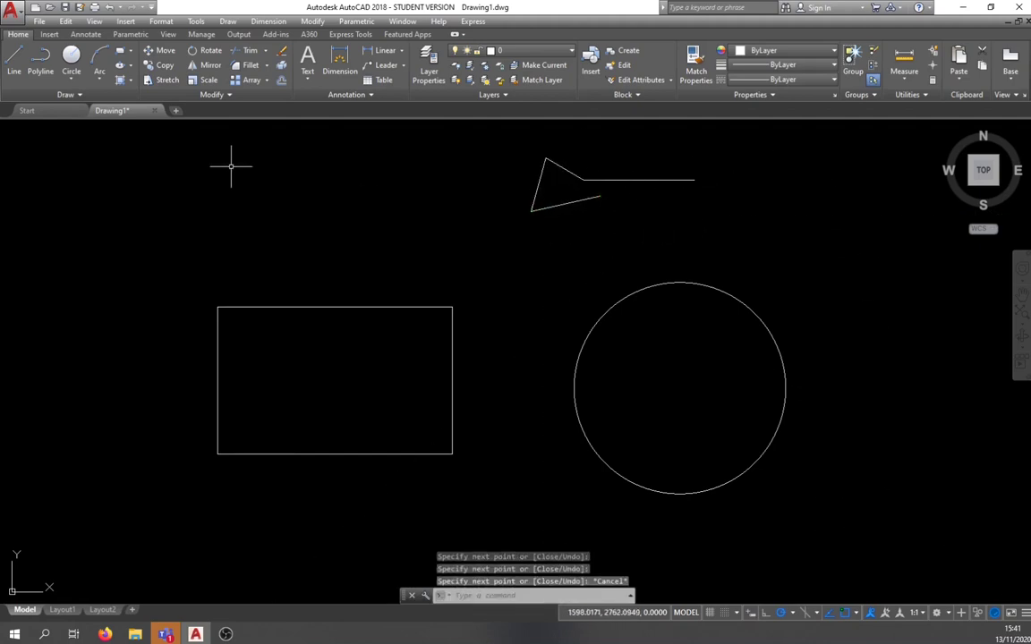
# Start a trial line left of the figure, abandon it, and restart the Line command.
pyautogui.click(13, 61)
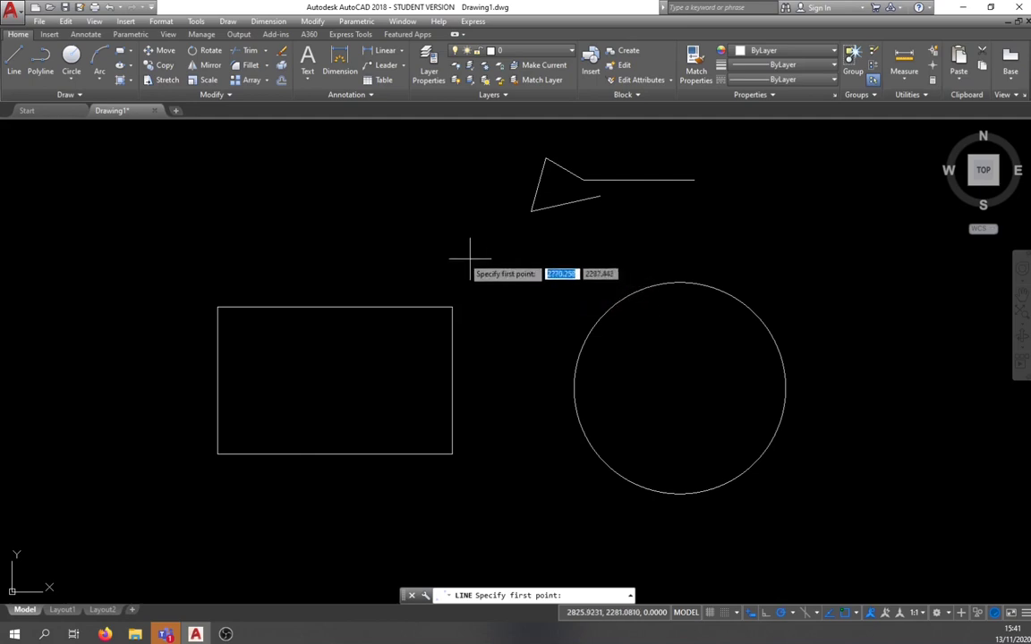
pyautogui.click(403, 231)
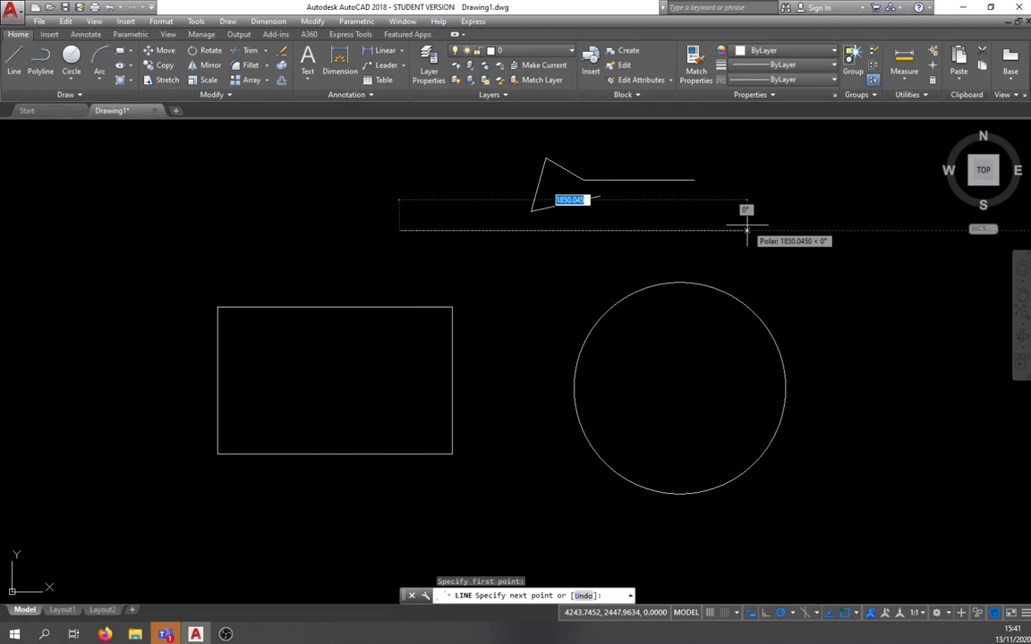
pyautogui.press('Escape')
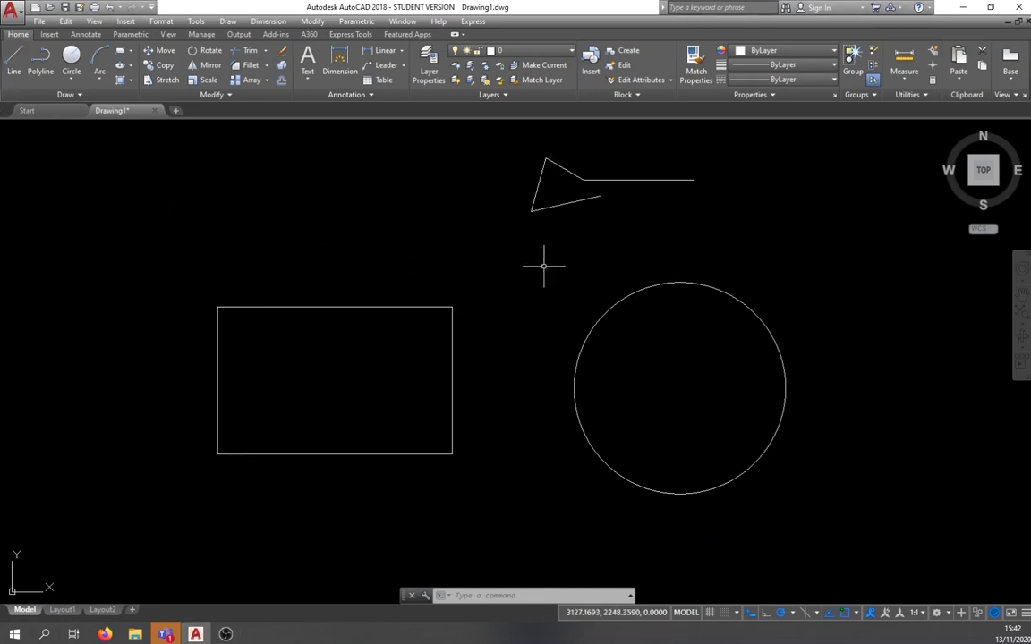
pyautogui.click(15, 61)
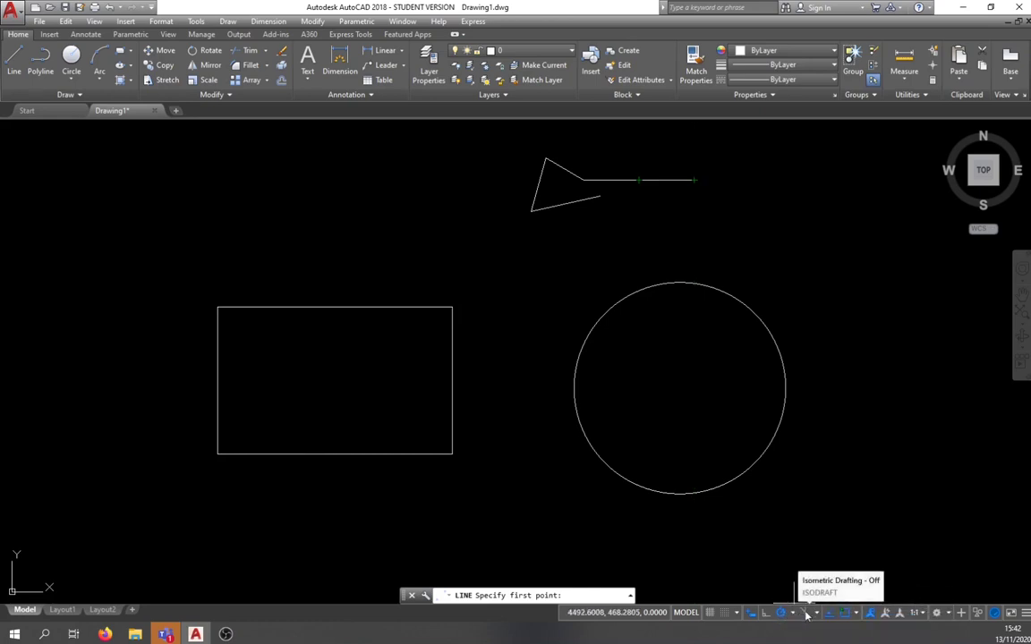
# Review the Polar Tracking and Object Snap tabs in Drafting Settings and confirm with OK.
pyautogui.click(737, 616)
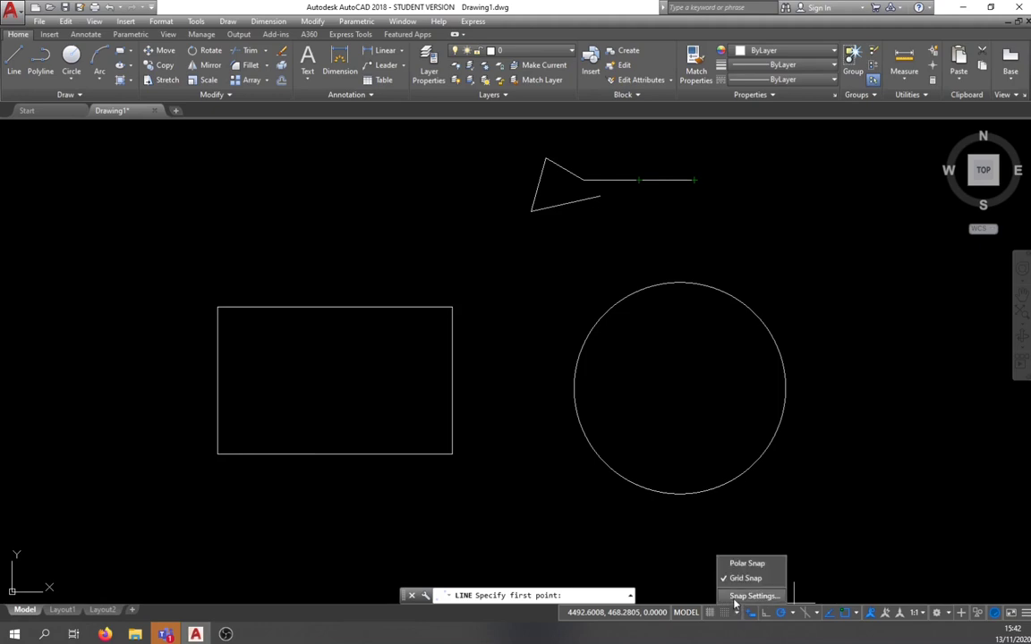
pyautogui.click(734, 598)
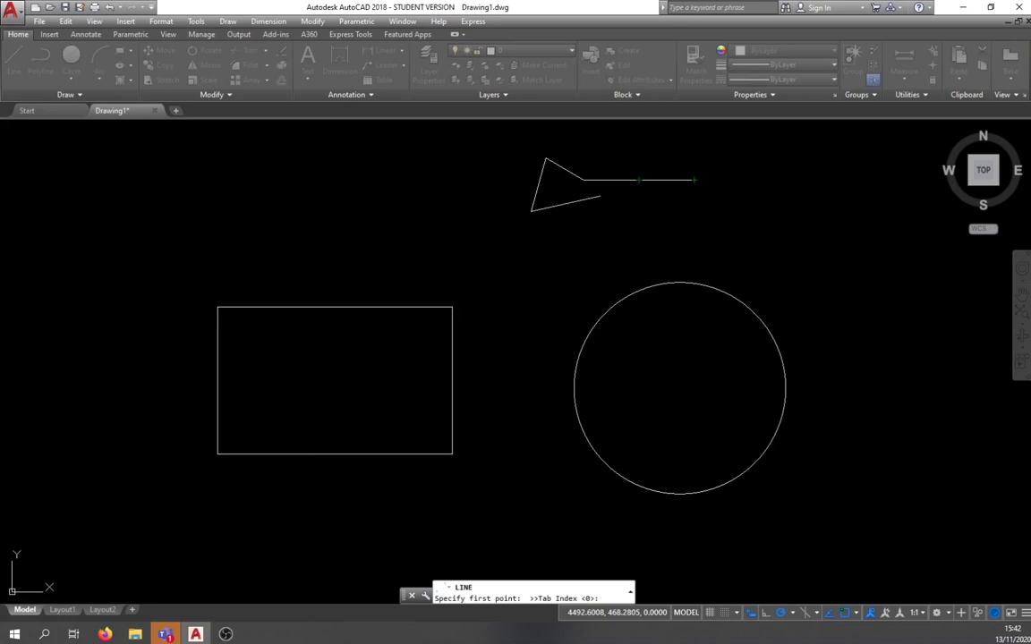
pyautogui.moveTo(840, 268); pyautogui.dragTo(394, 210)
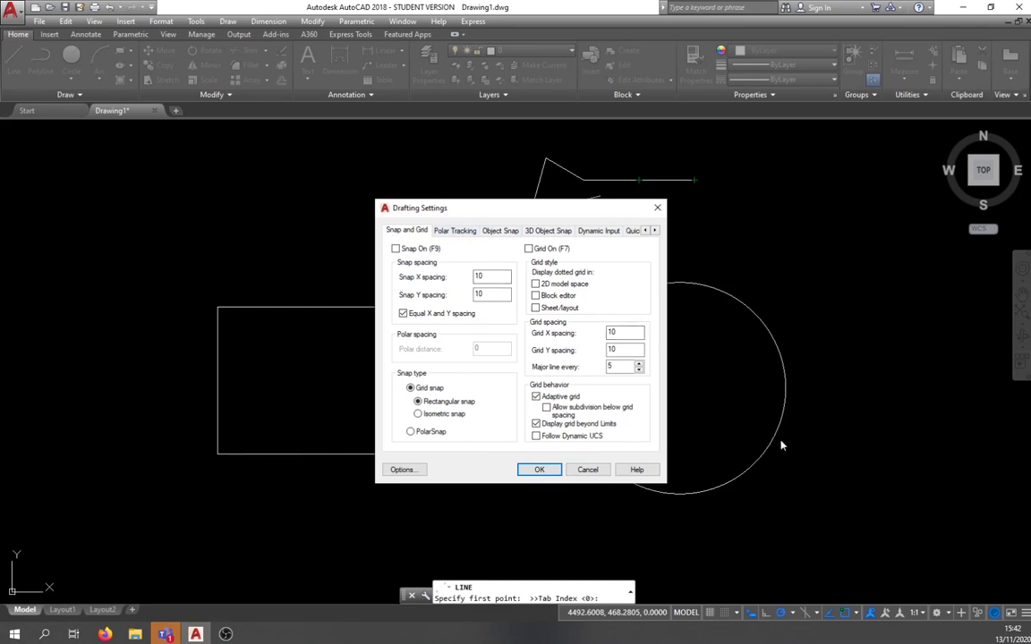
pyautogui.click(439, 234)
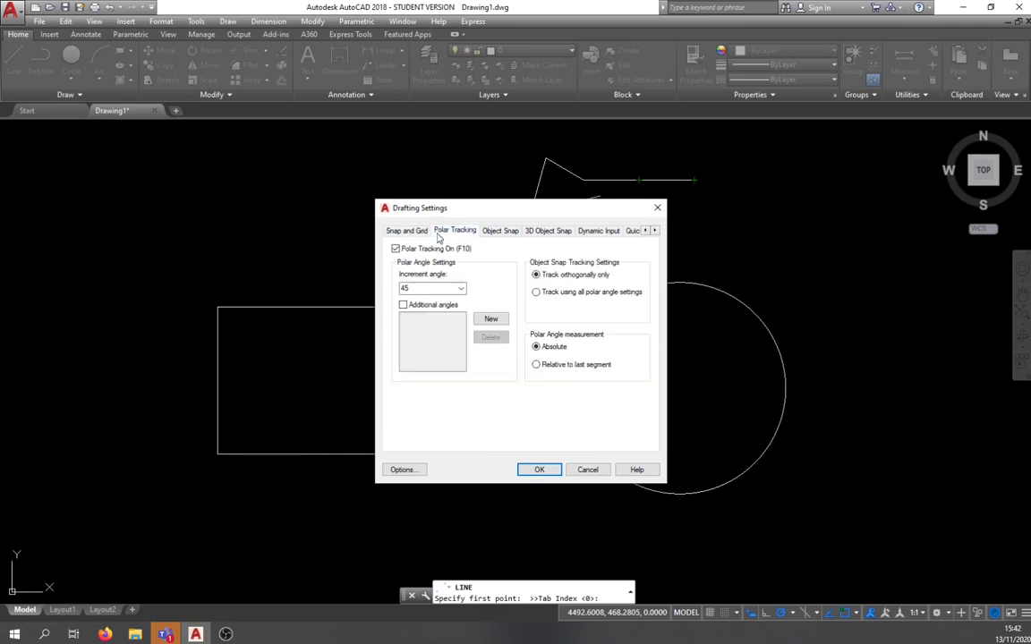
pyautogui.click(503, 233)
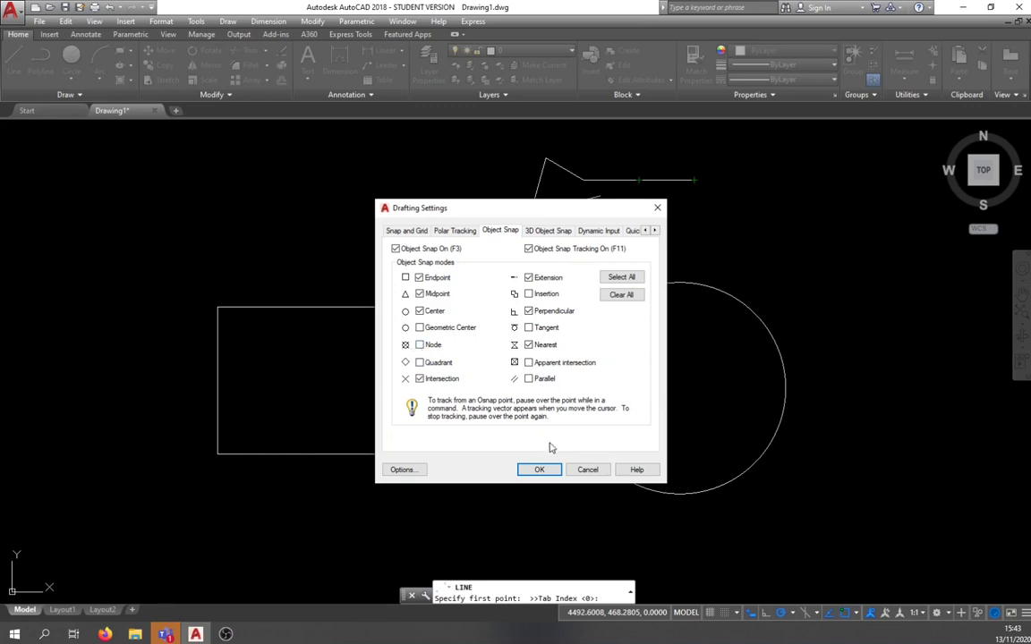
pyautogui.click(550, 470)
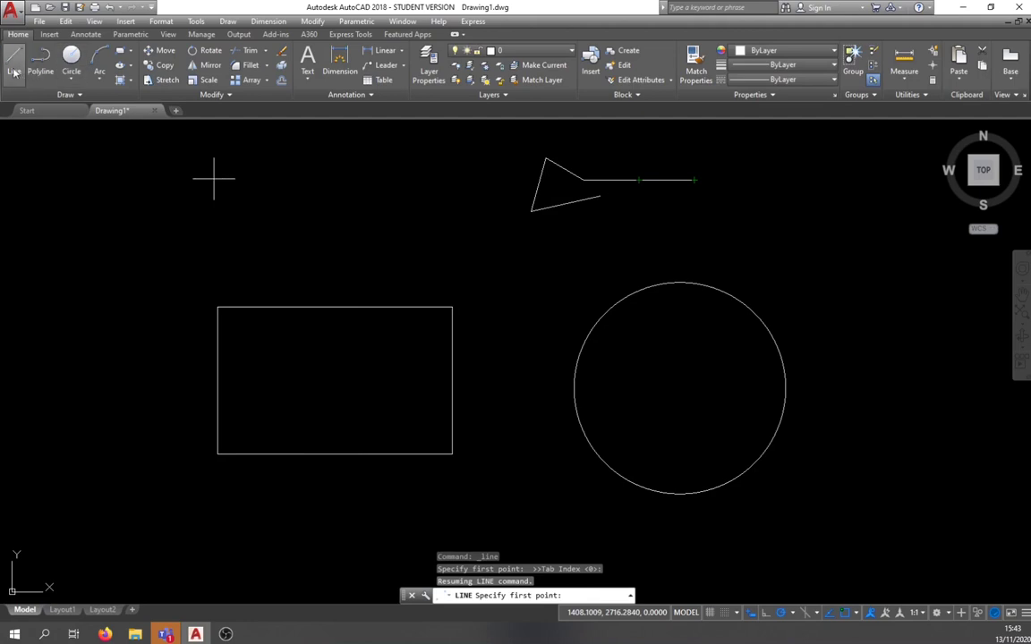
# Chain lines through the rectangle's top-left corner, bottom midpoint, circle centre, circle rim and rectangle's right side.
pyautogui.click(13, 70)
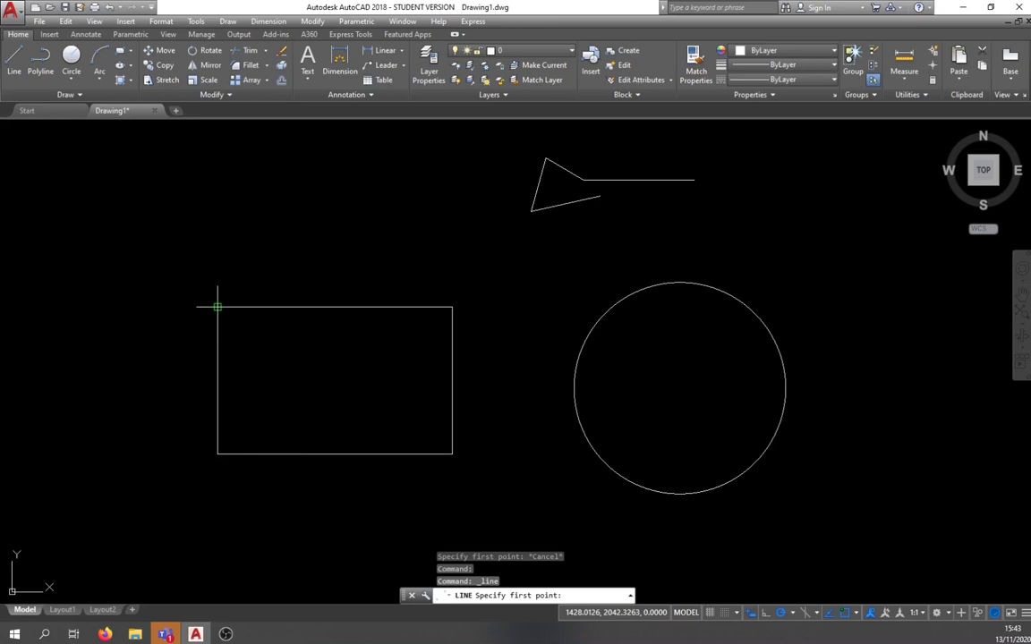
pyautogui.click(218, 307)
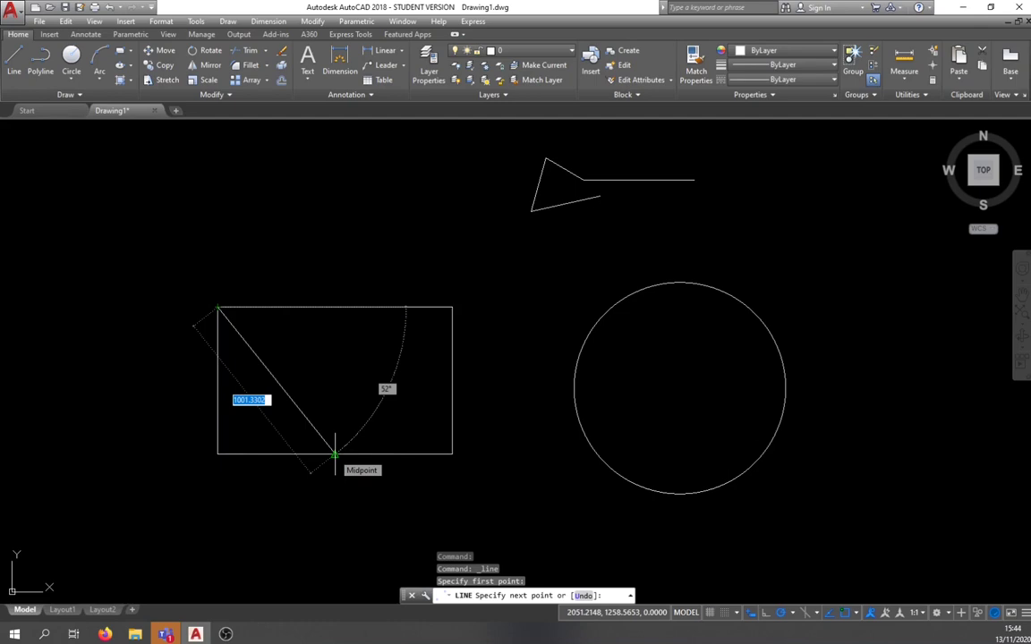
pyautogui.click(334, 455)
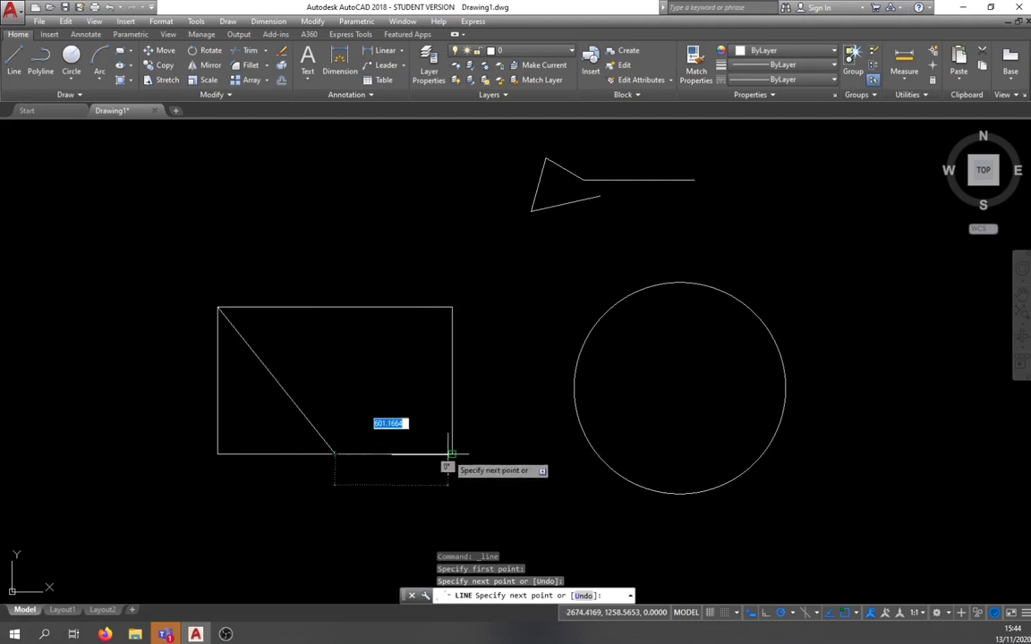
pyautogui.click(678, 387)
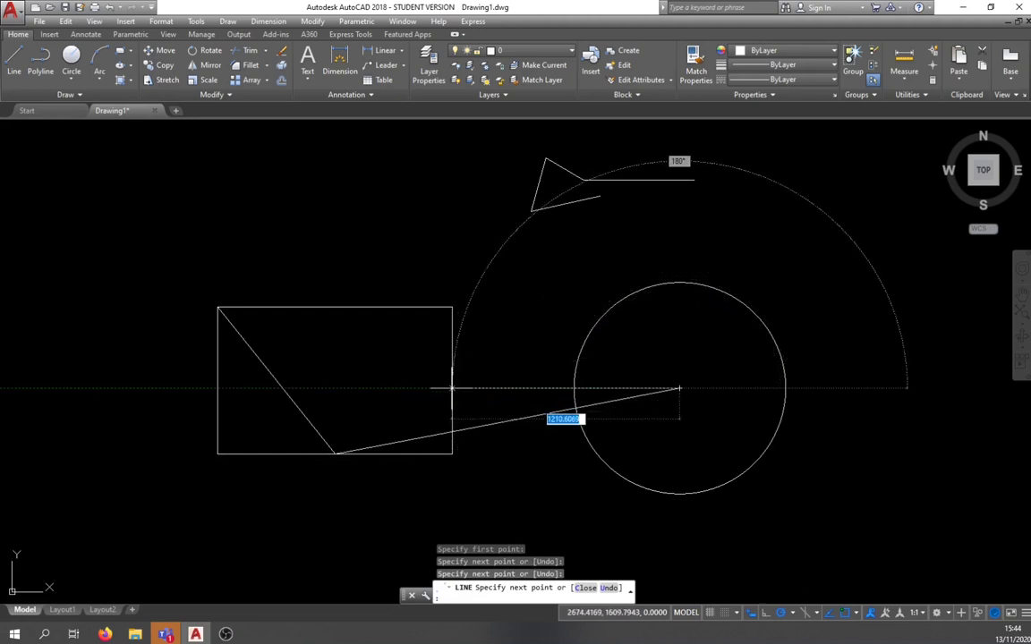
pyautogui.click(600, 319)
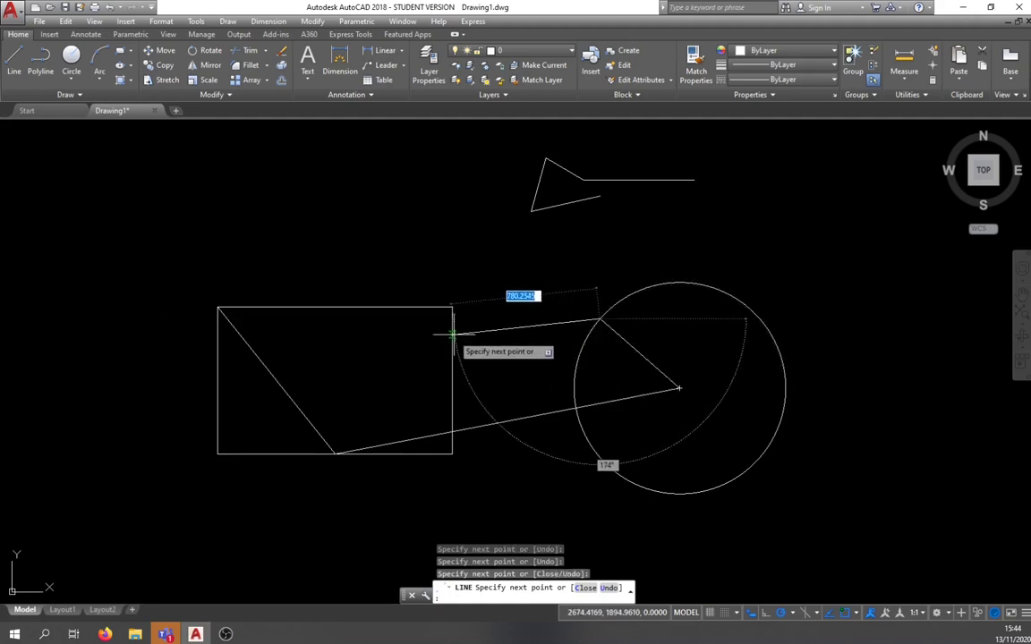
pyautogui.click(453, 335)
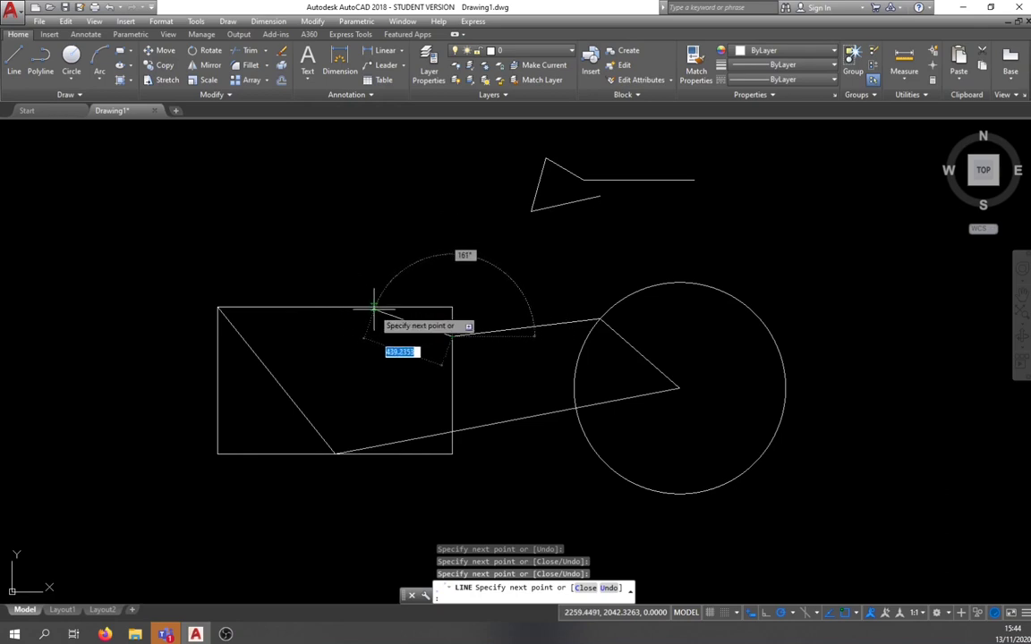
pyautogui.press('Escape')
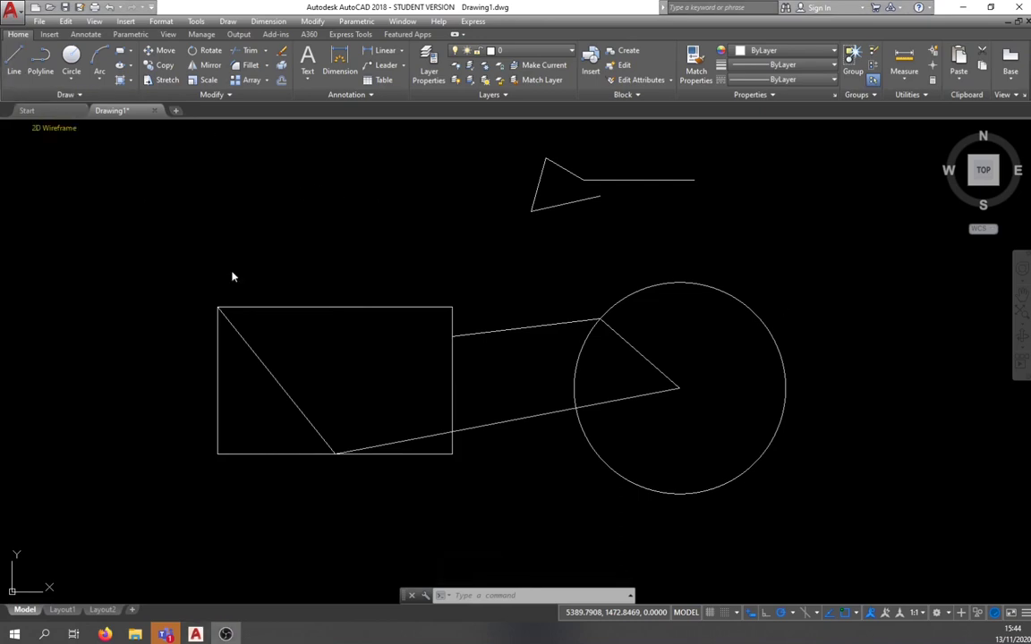
pyautogui.click(736, 614)
pyautogui.click(751, 597)
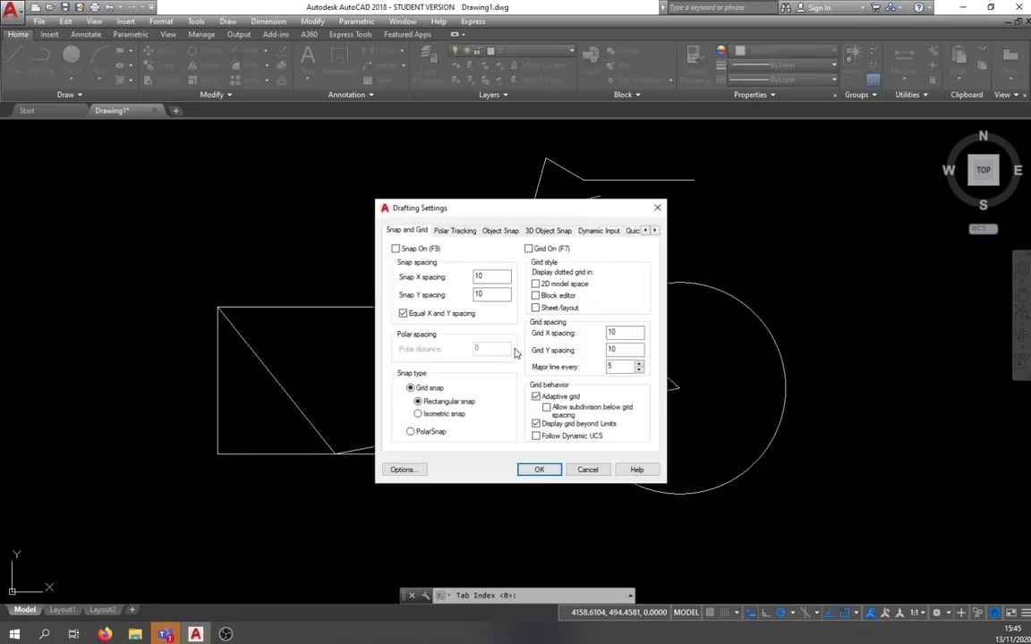
pyautogui.click(498, 231)
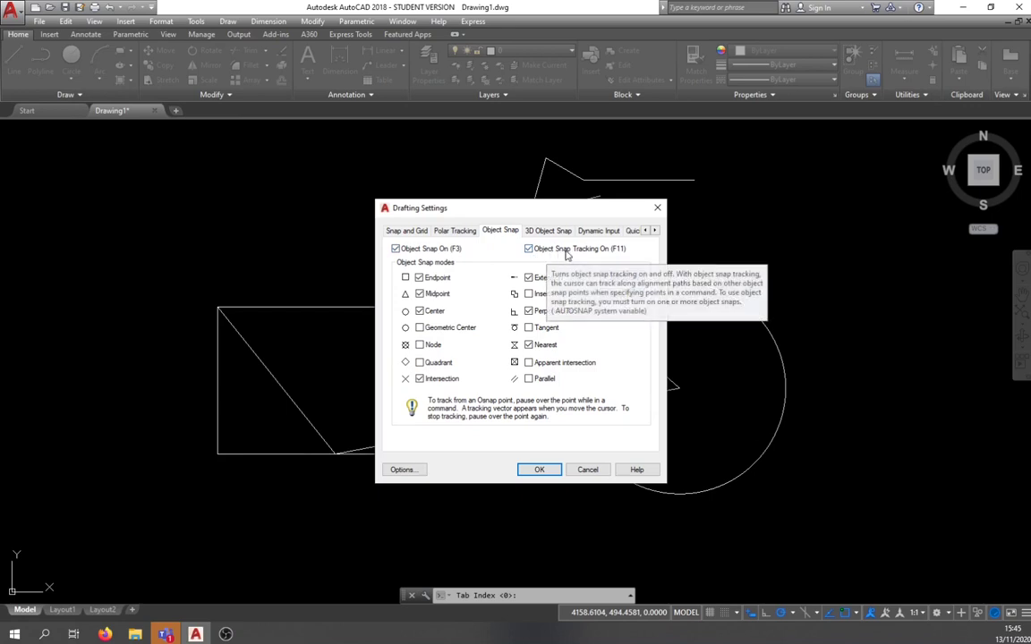
pyautogui.click(539, 470)
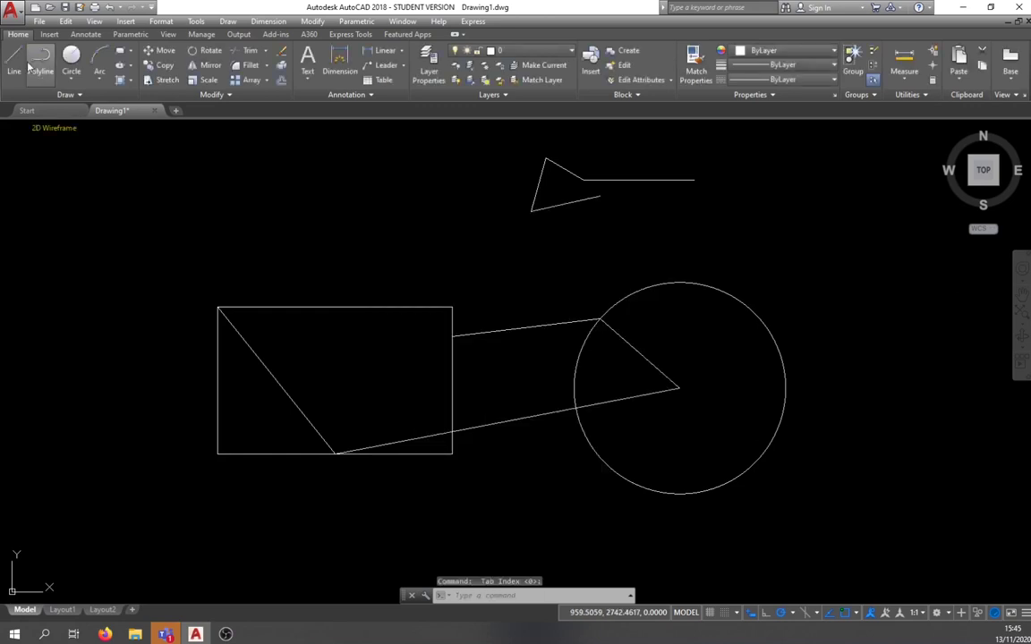
pyautogui.click(14, 63)
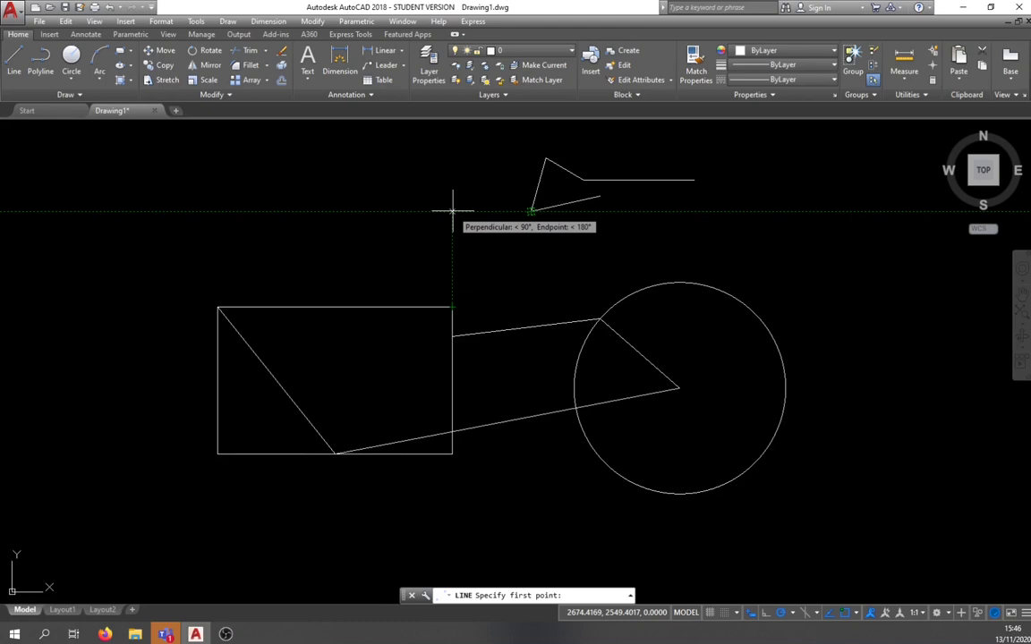
# Draw a horizontal line above the rectangle spanning its width, tracked from its top corners.
pyautogui.click(454, 212)
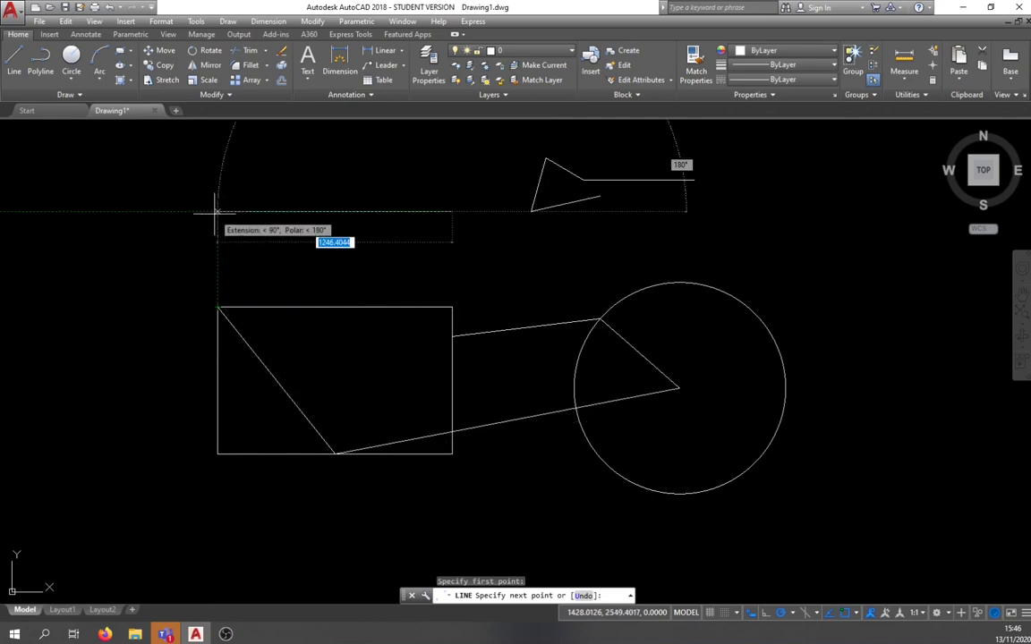
pyautogui.click(215, 212)
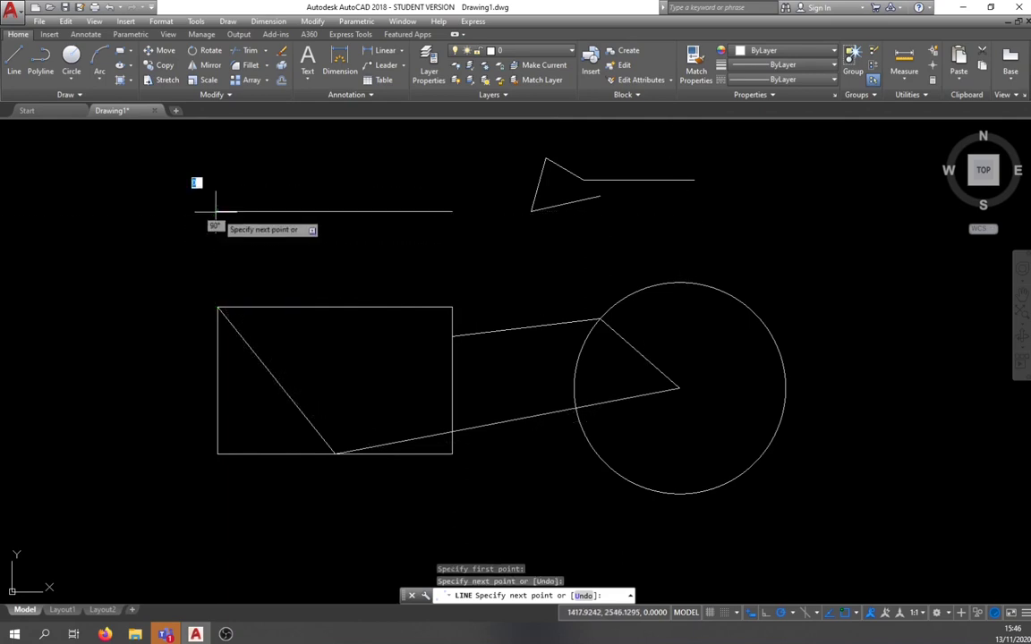
pyautogui.press('Escape')
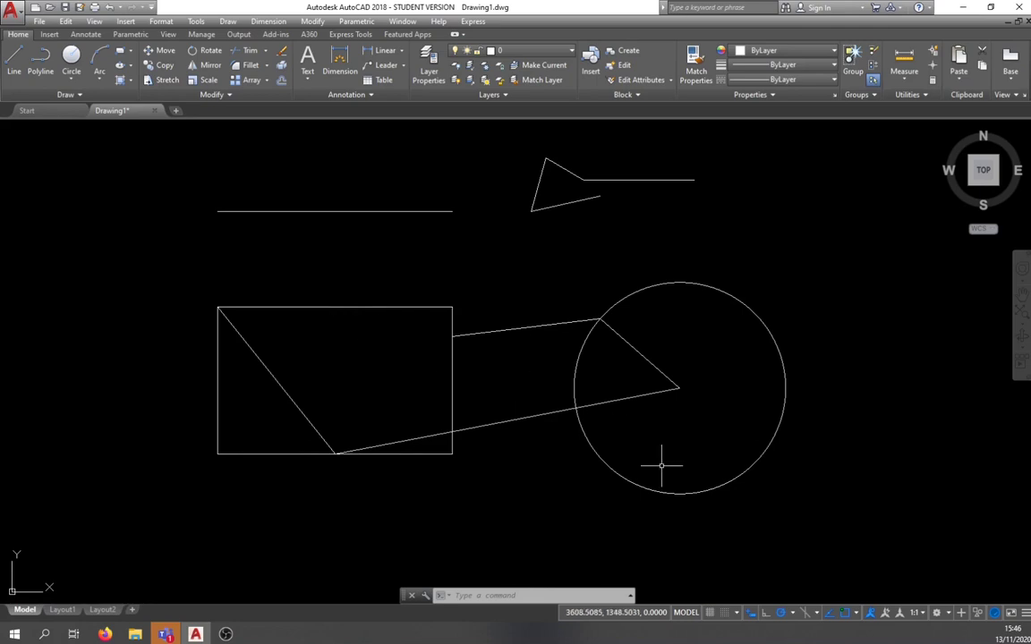
pyautogui.click(739, 613)
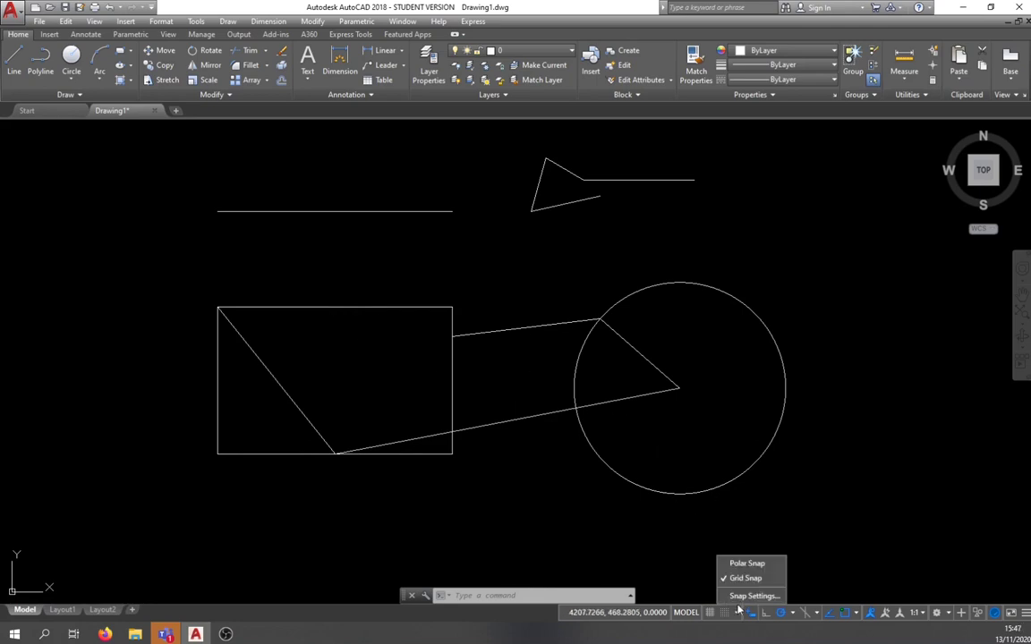
# Enable Perpendicular on the Object Snap tab and confirm the drafting settings.
pyautogui.click(737, 598)
pyautogui.click(500, 230)
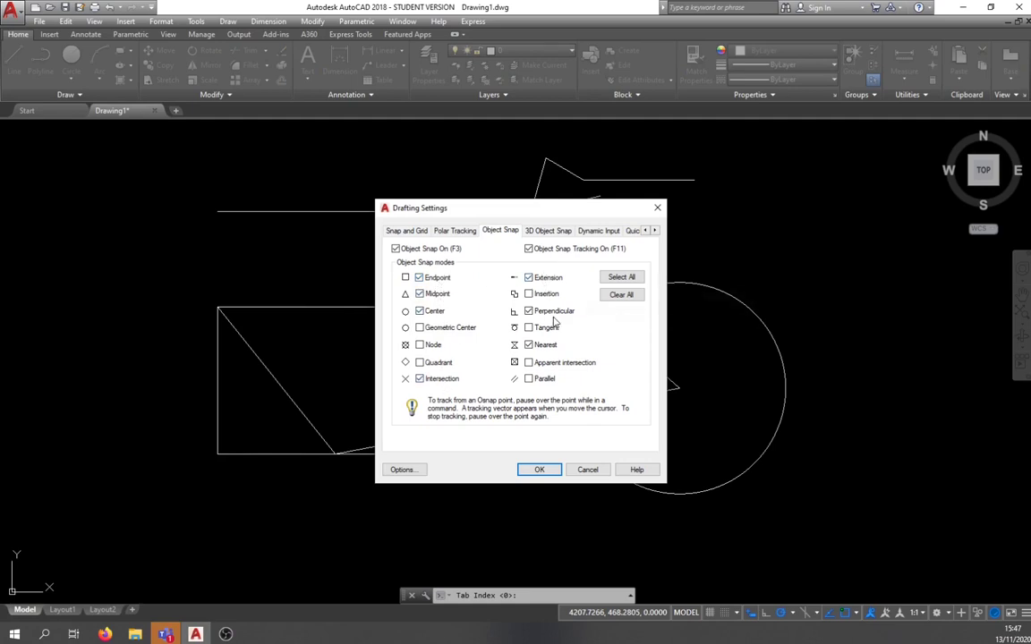
pyautogui.click(529, 310)
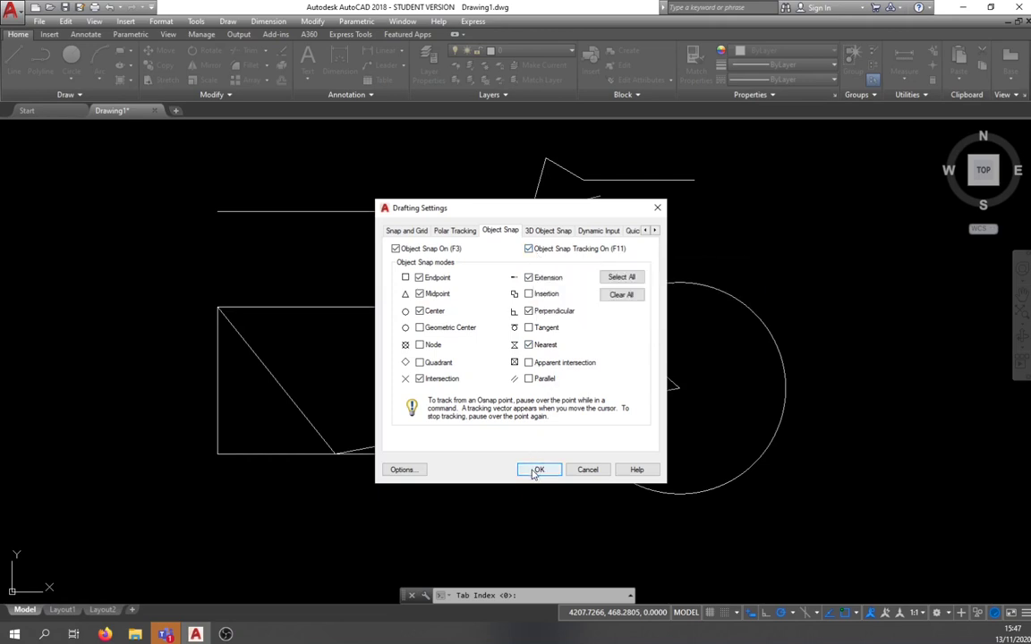
pyautogui.click(537, 471)
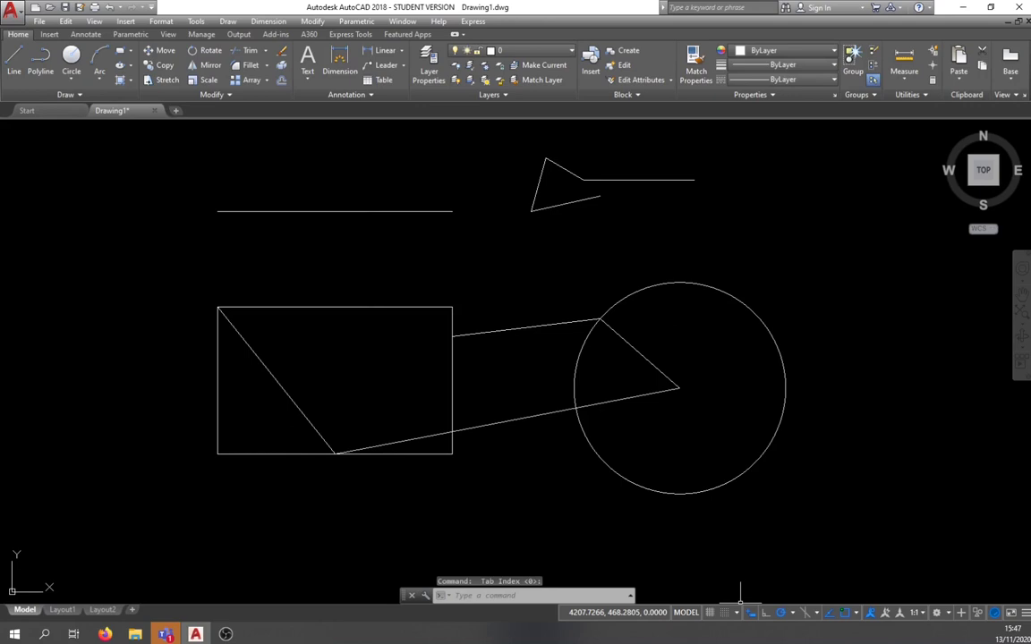